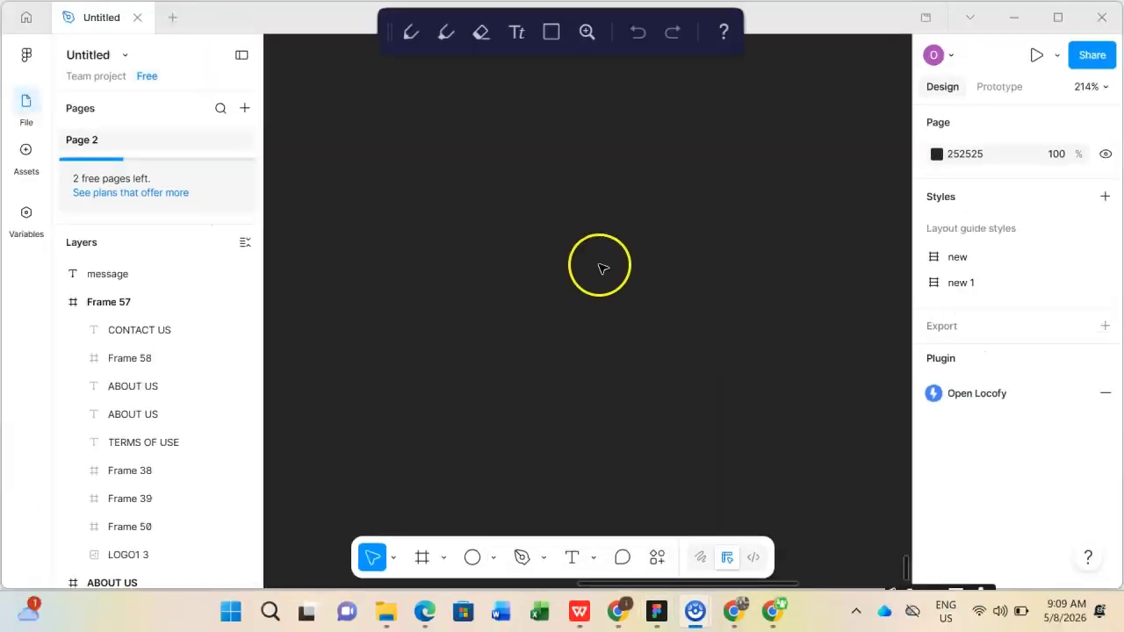
# Step: Draw a frame about 142 × 52 on the empty canvas and rename it Button
pyautogui.click(422, 562)
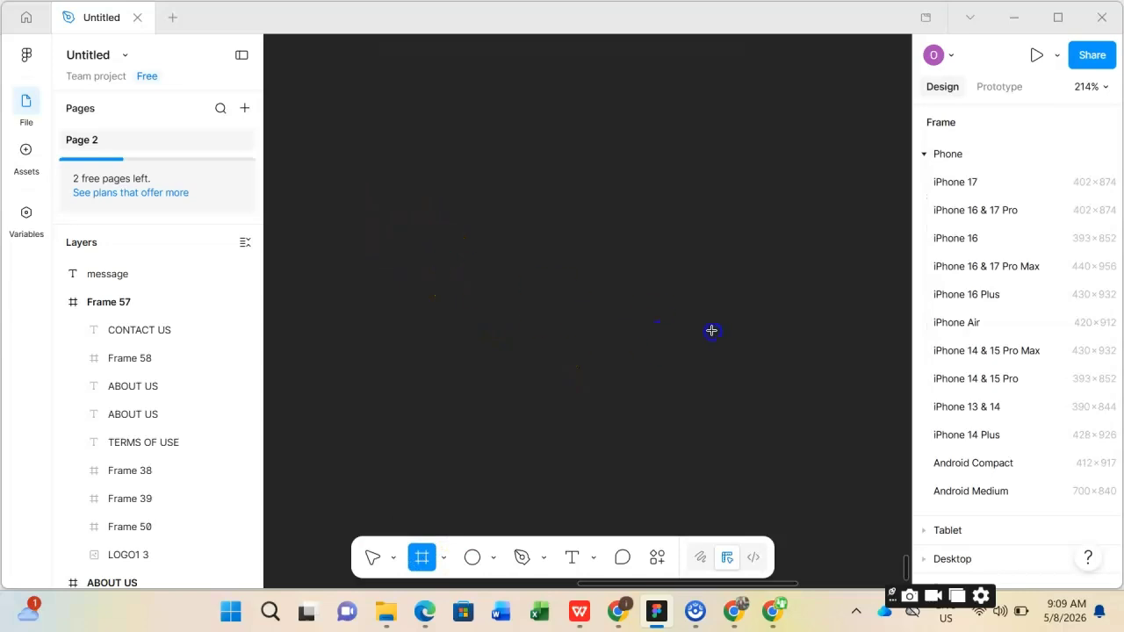
pyautogui.moveTo(439, 258)
pyautogui.mouseDown()
pyautogui.moveTo(720, 339)
pyautogui.moveTo(728, 359)
pyautogui.moveTo(706, 355)
pyautogui.mouseUp()
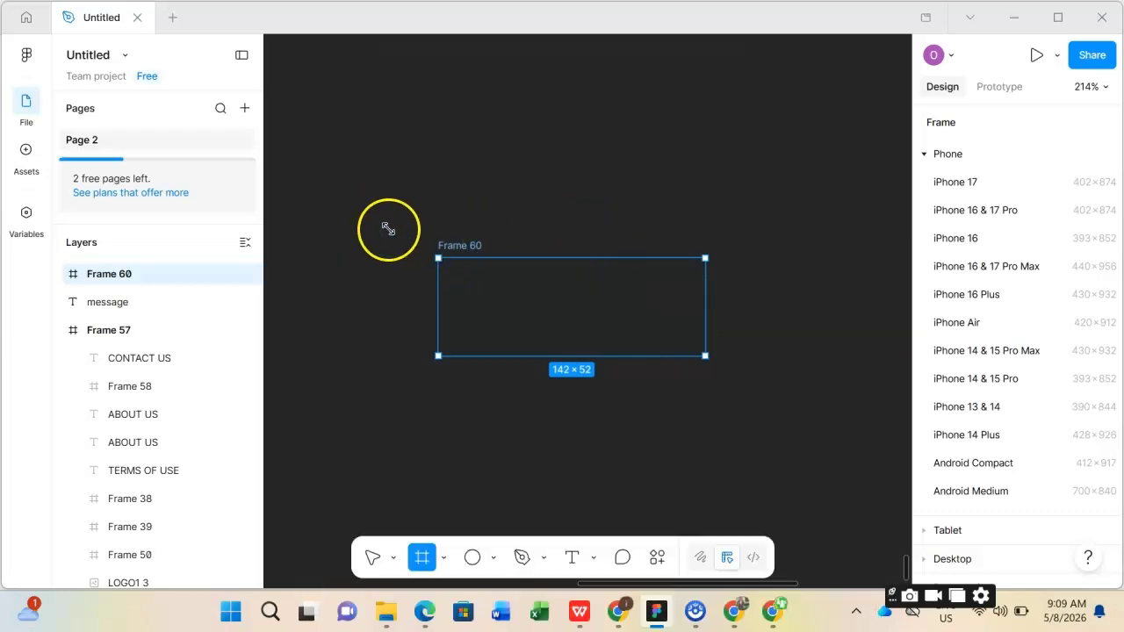
pyautogui.click(470, 246)
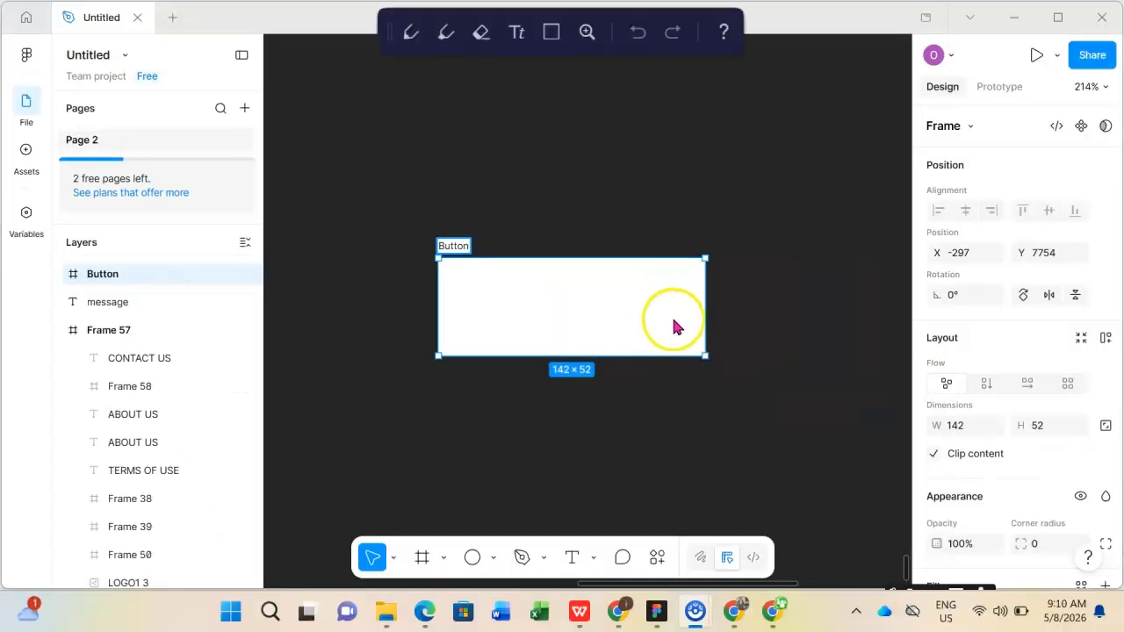
pyautogui.click(779, 328)
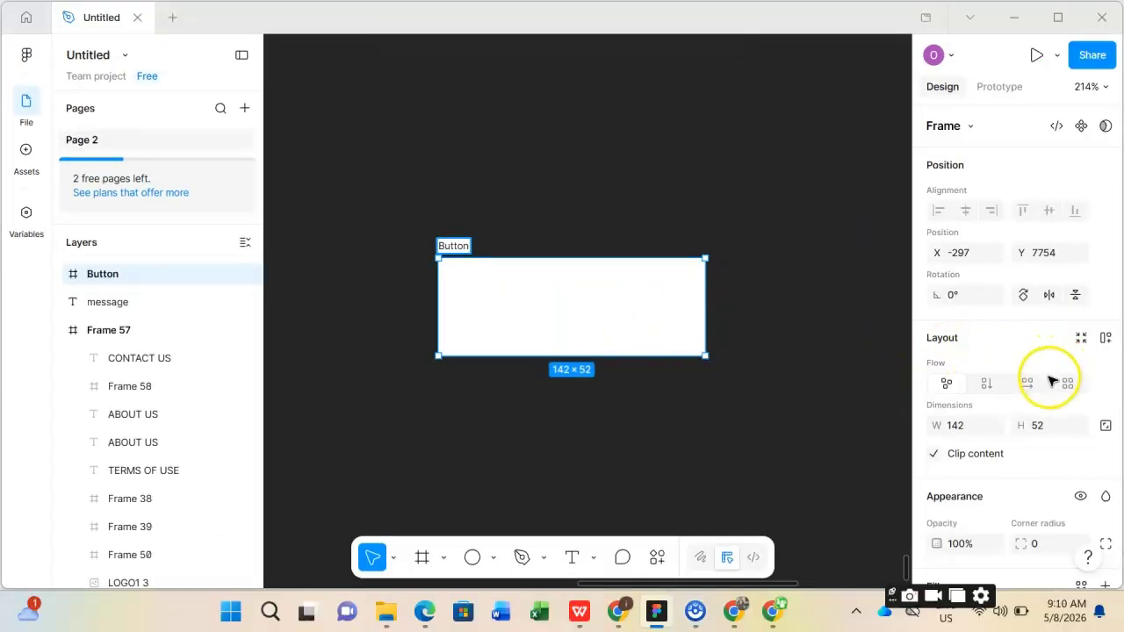
pyautogui.click(632, 316)
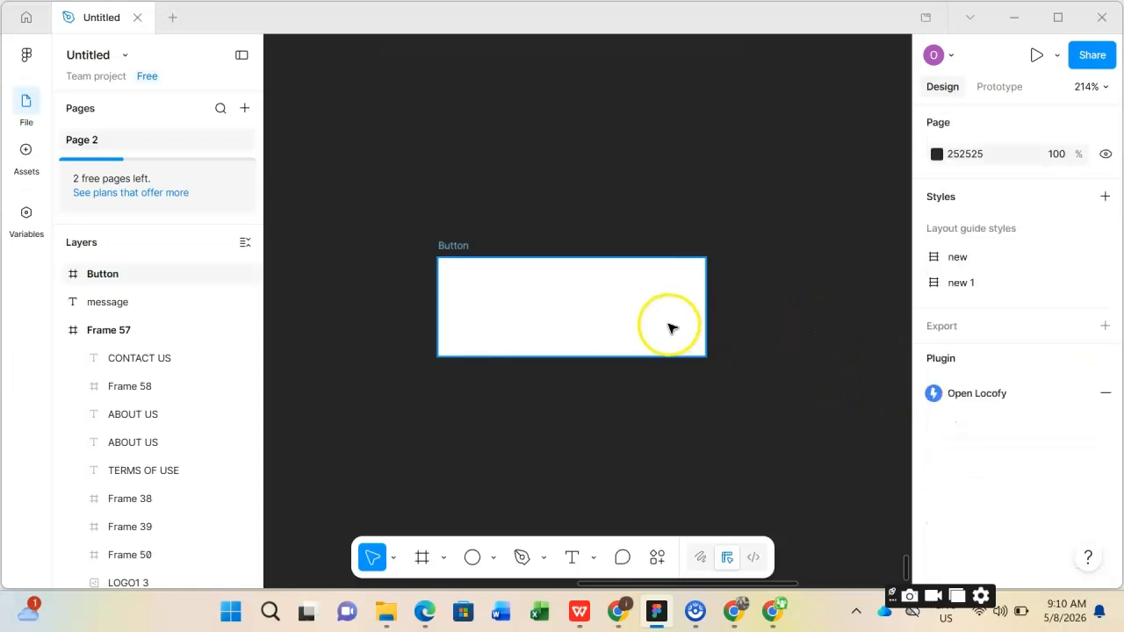
# Step: Change the Button frame's fill to green 03A130
pyautogui.click(451, 245)
pyautogui.scroll(-3, 1027, 305)
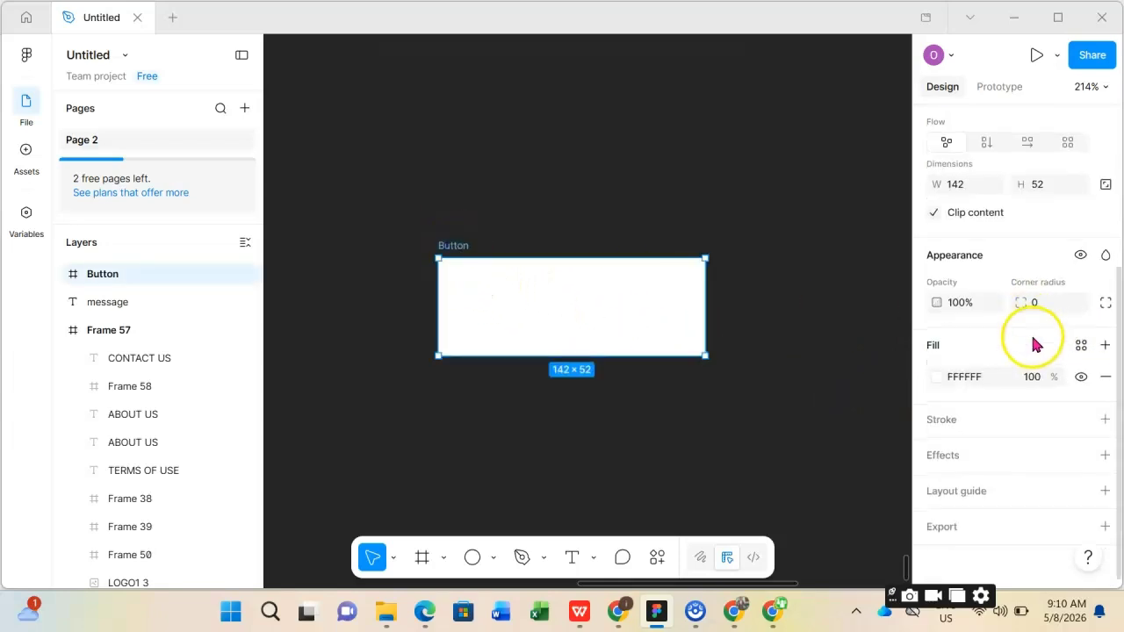
pyautogui.click(937, 377)
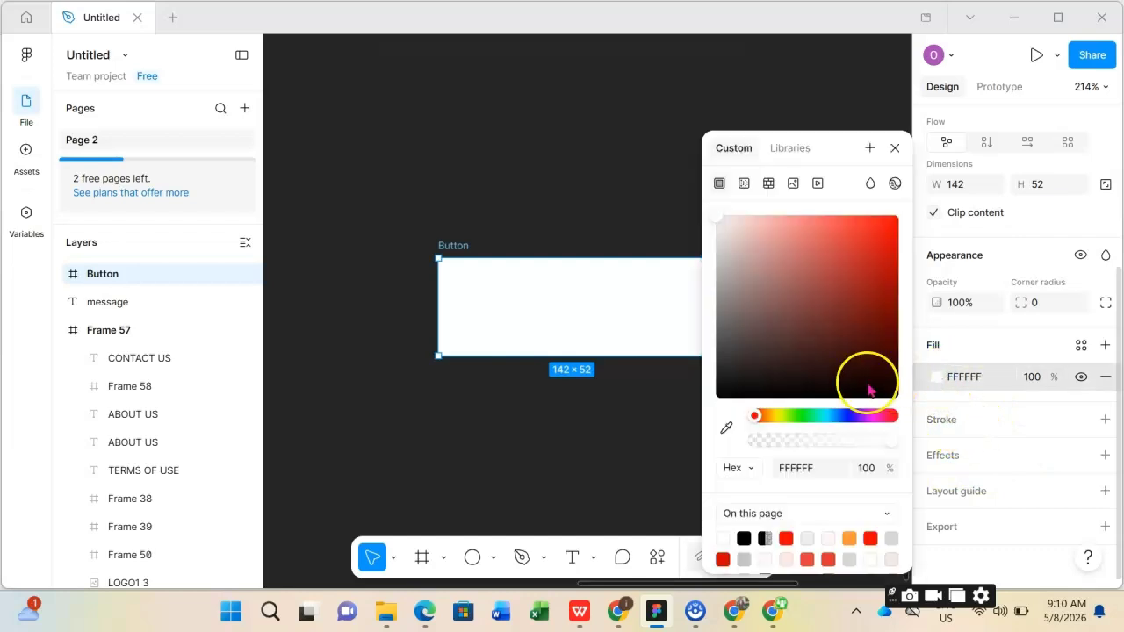
pyautogui.click(808, 417)
pyautogui.click(848, 309)
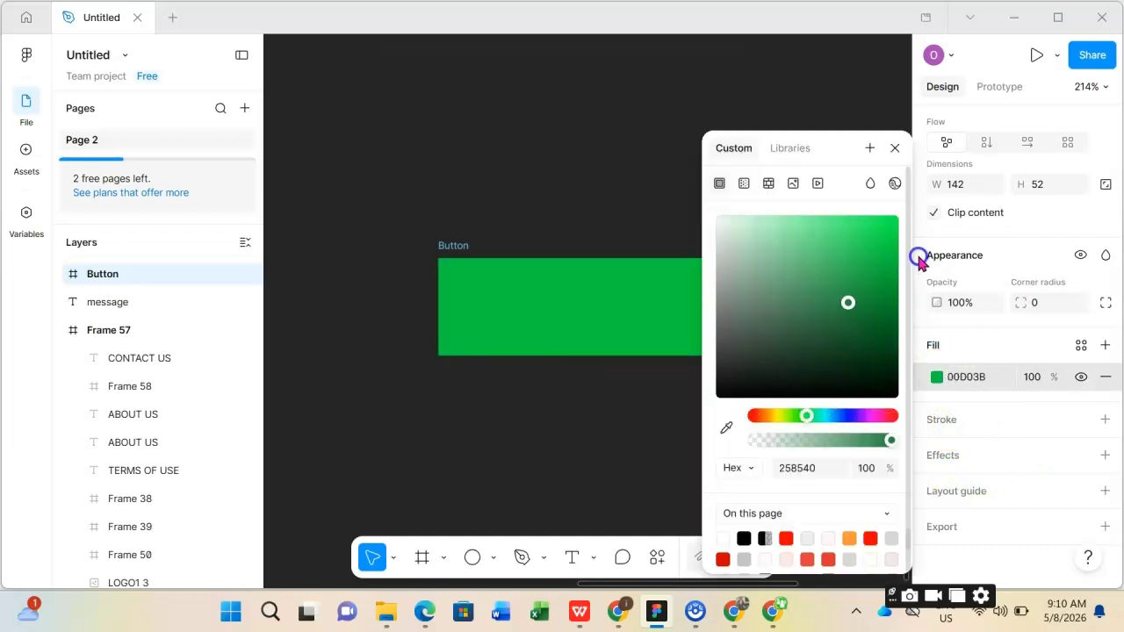
pyautogui.moveTo(878, 297); pyautogui.dragTo(888, 288)
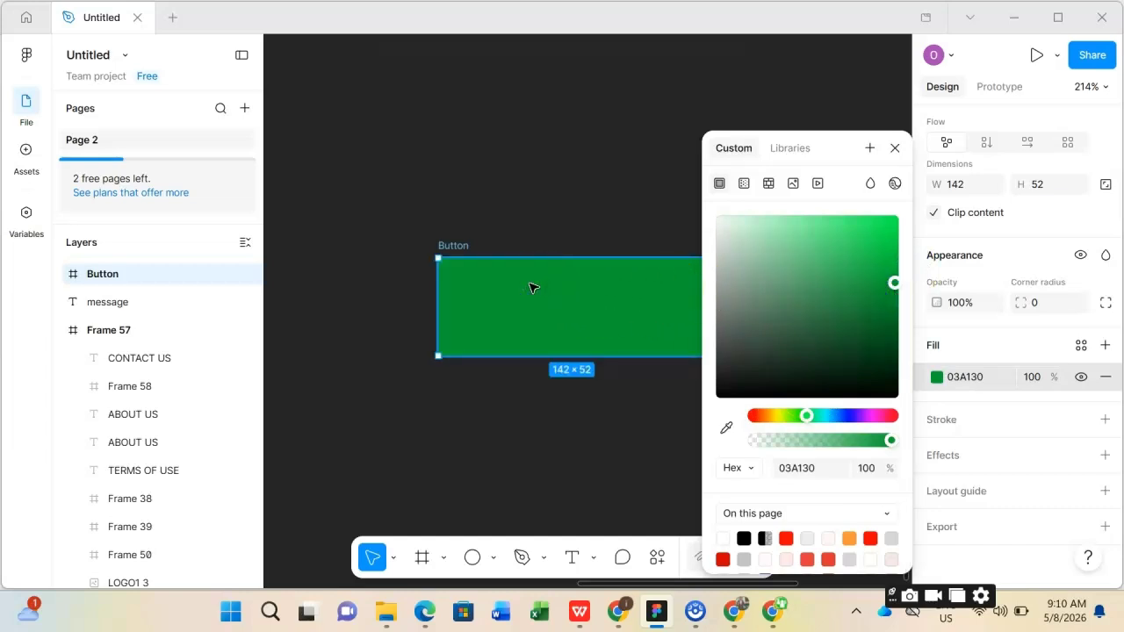
pyautogui.click(461, 247)
pyautogui.click(895, 148)
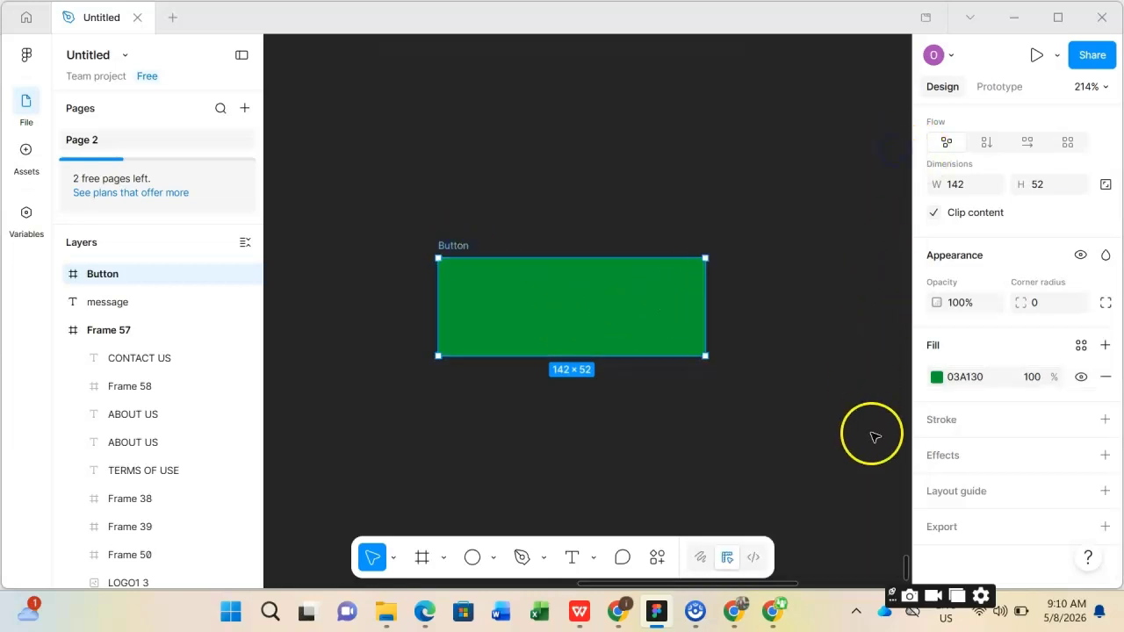
# Step: Set the Button frame's corner radius to 10
pyautogui.click(1011, 302)
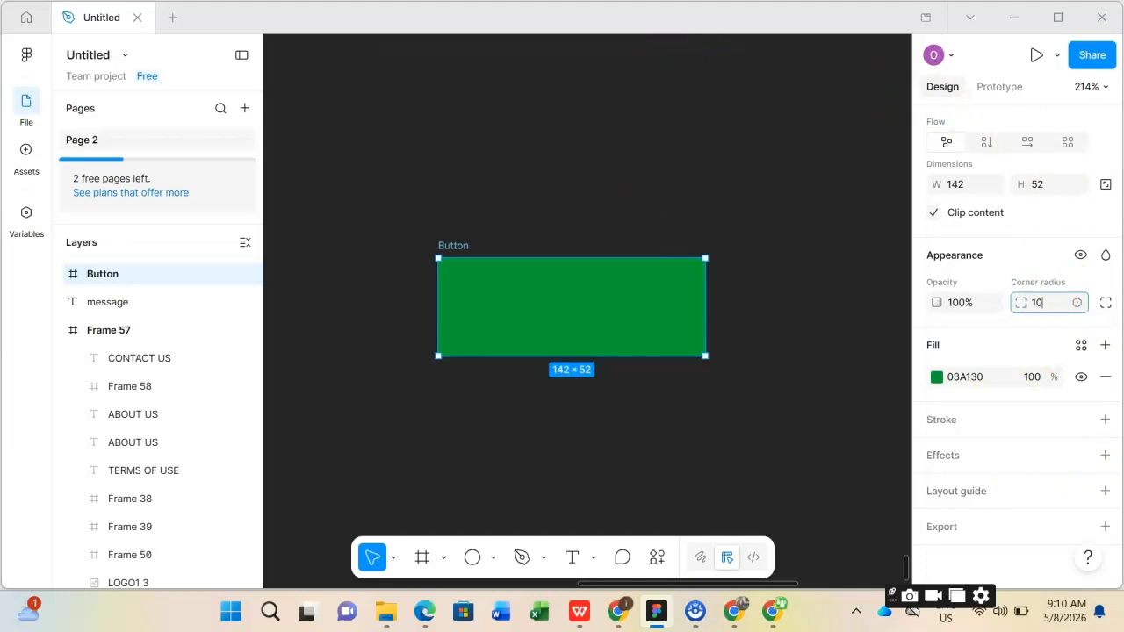
pyautogui.press('Return')
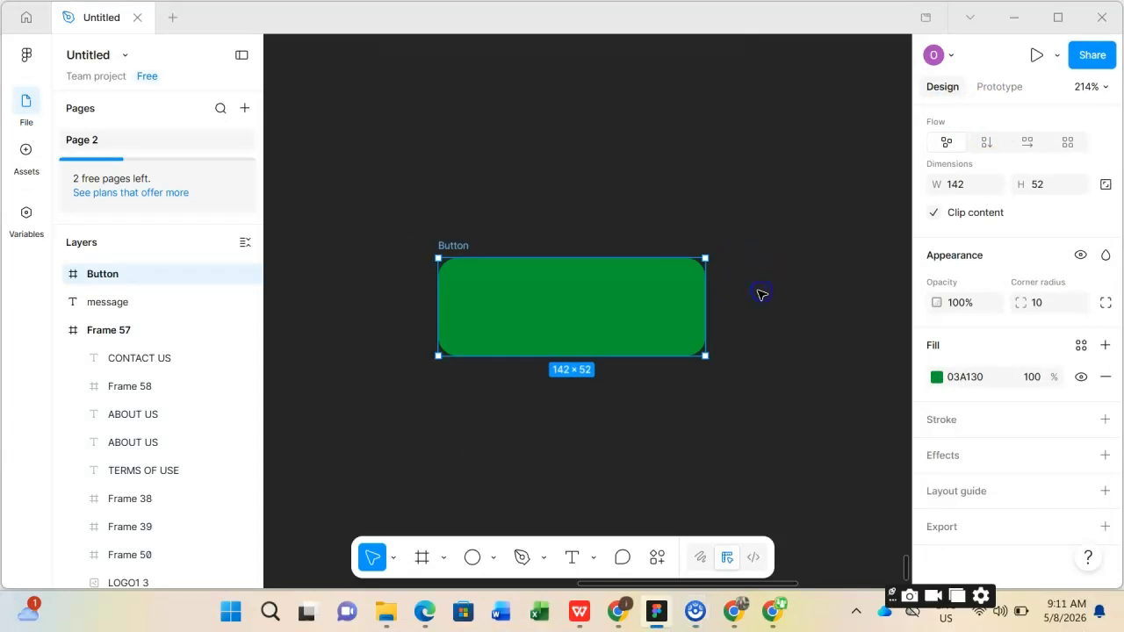
pyautogui.click(527, 228)
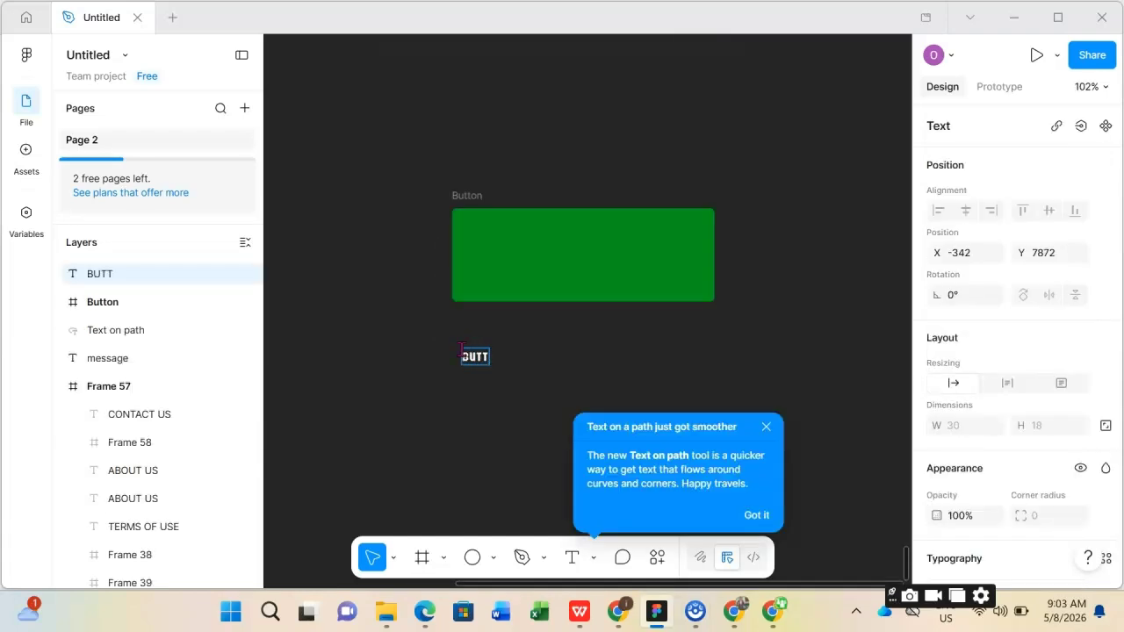
# Step: Finish the text label BUTTON and place it inside the green frame with a text box about 103 × 56
pyautogui.press('Escape')
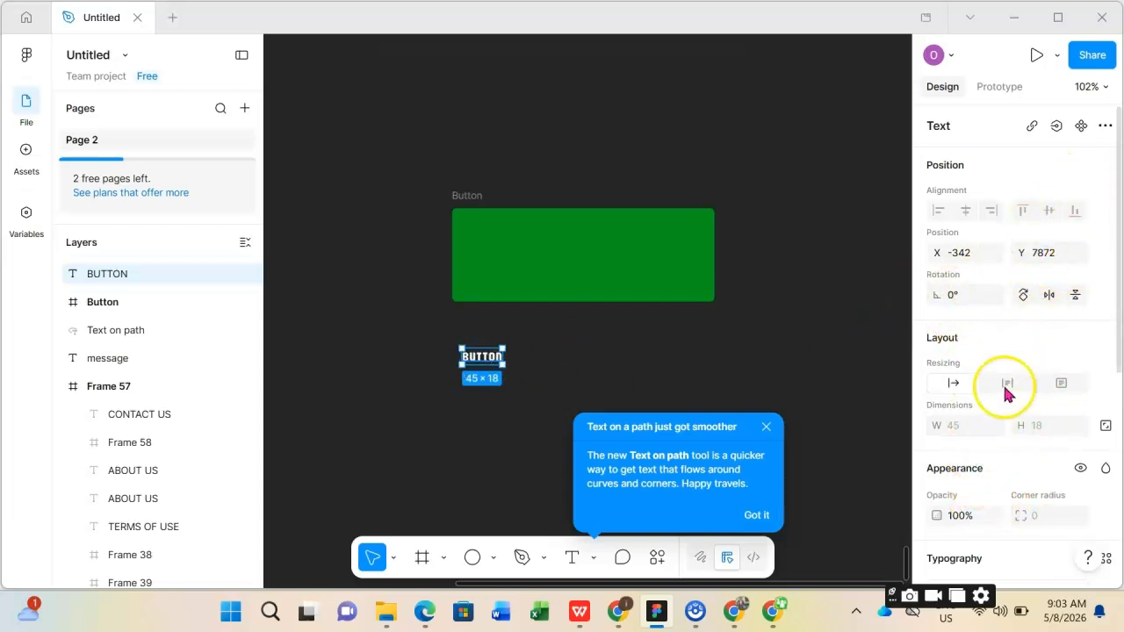
pyautogui.click(485, 356)
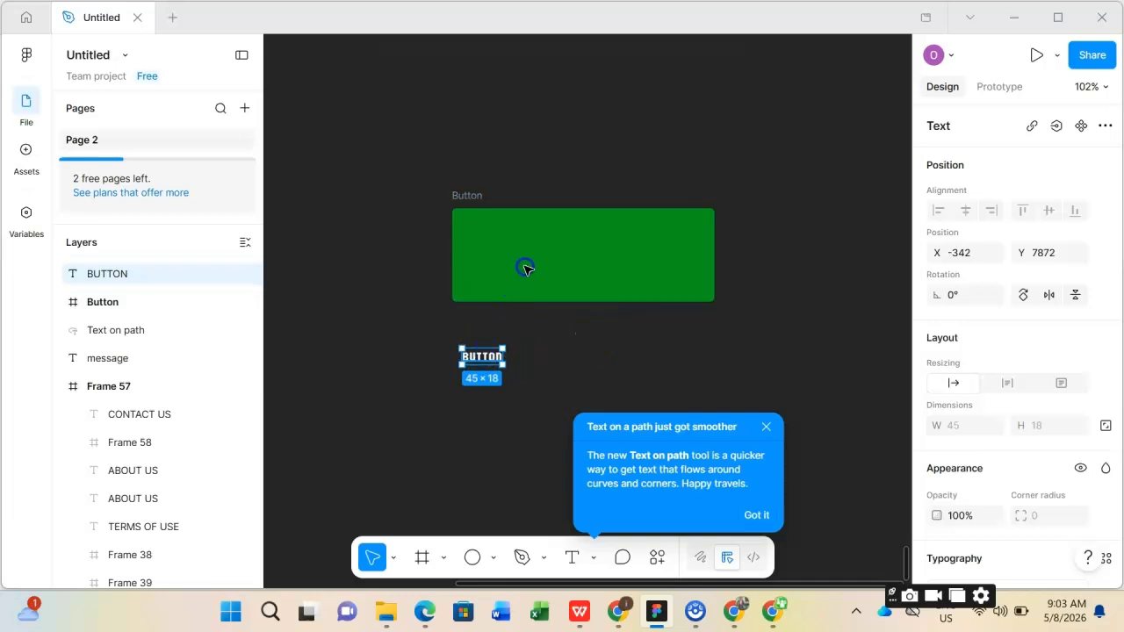
pyautogui.moveTo(520, 246); pyautogui.dragTo(582, 290)
# Step: Set the BUTTON label's font size to 128
pyautogui.scroll(-3, 1054, 290)
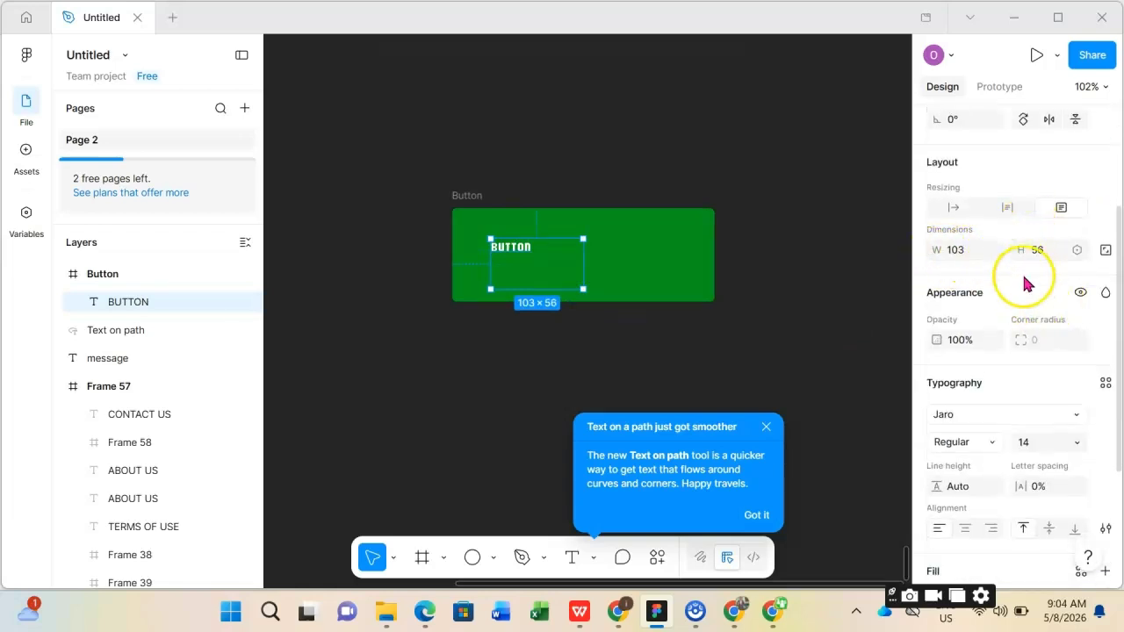
pyautogui.scroll(-2, 1036, 360)
pyautogui.scroll(3, 1036, 377)
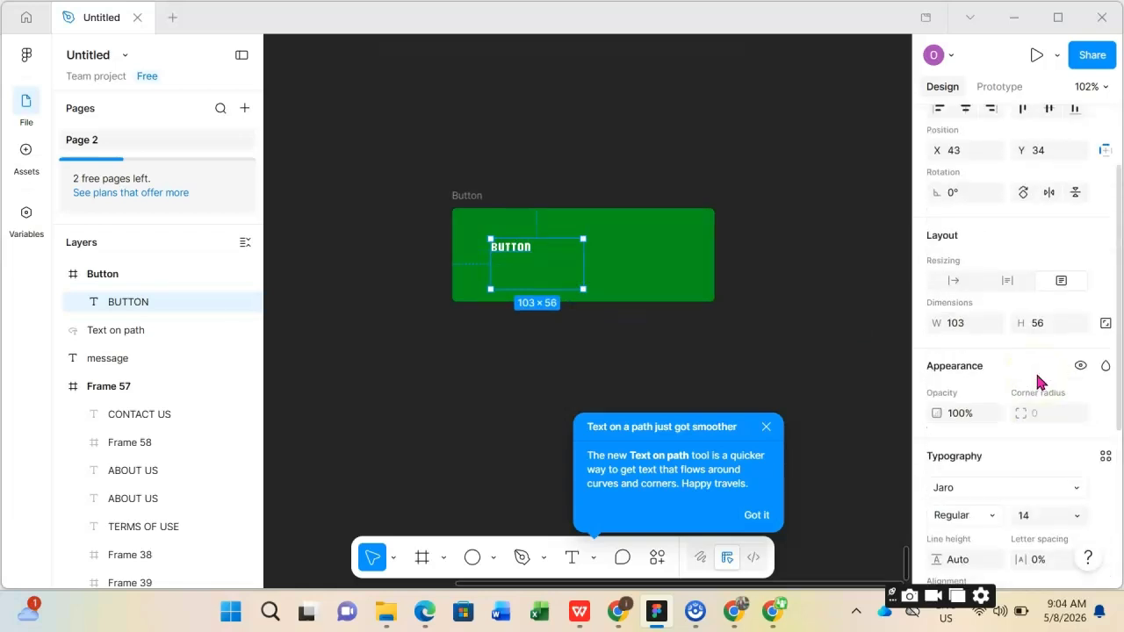
pyautogui.scroll(2, 1039, 382)
pyautogui.scroll(-2, 1018, 338)
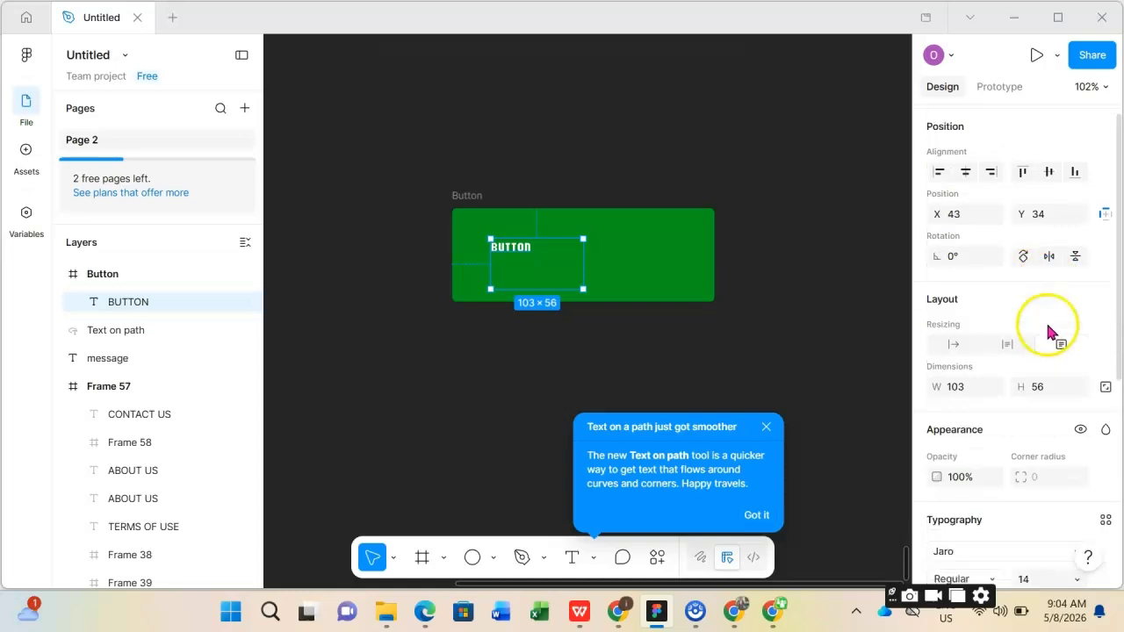
pyautogui.scroll(-2, 1014, 351)
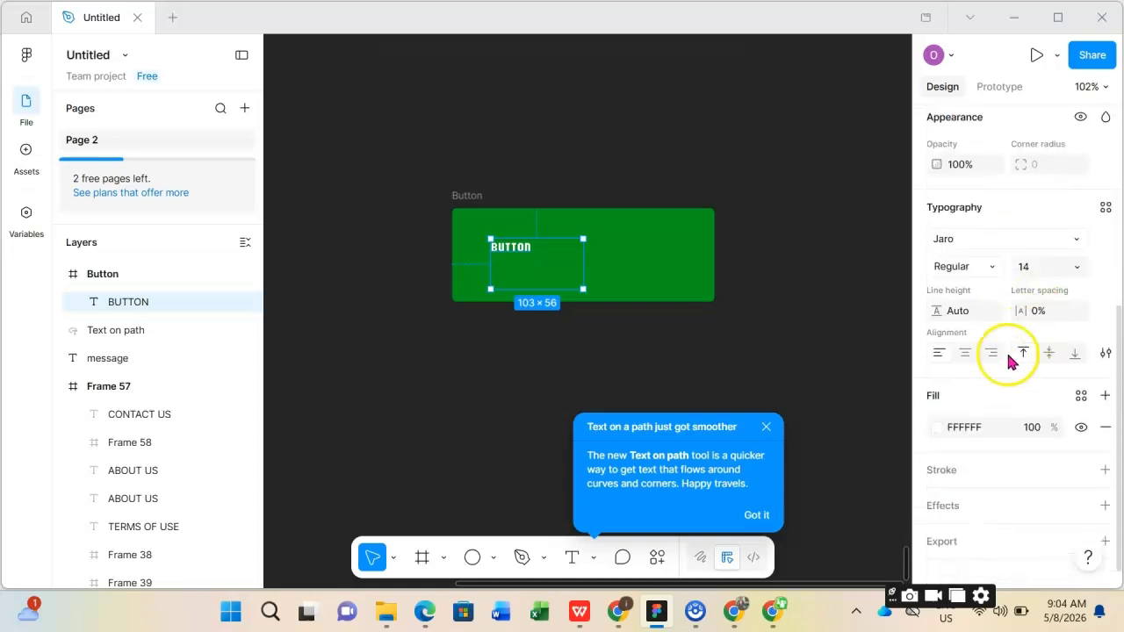
pyautogui.click(1076, 271)
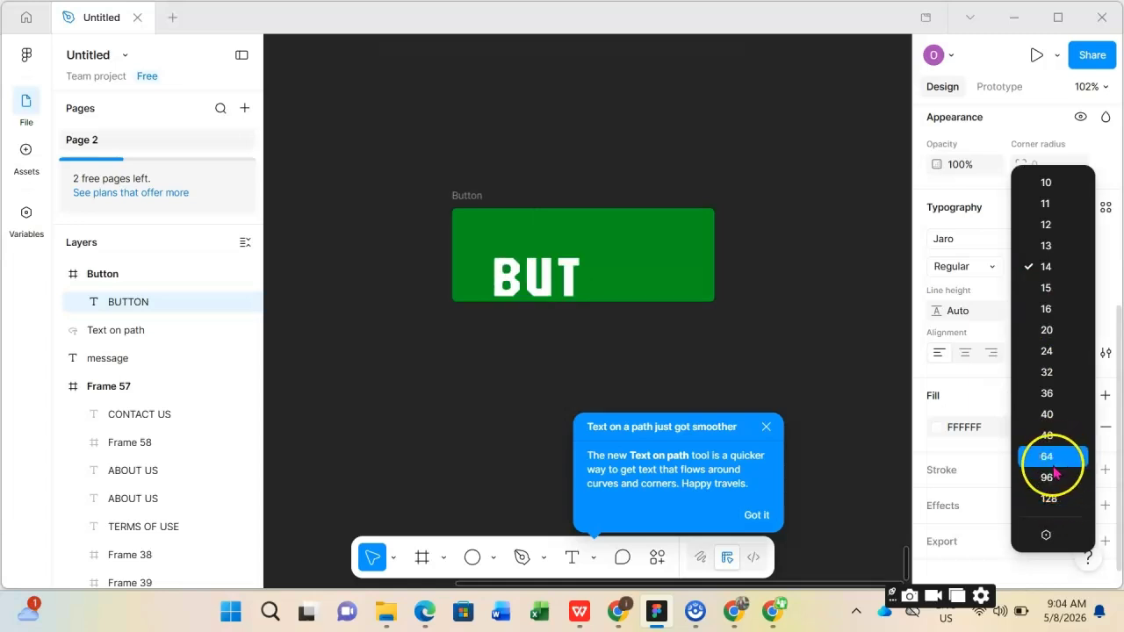
pyautogui.click(1054, 498)
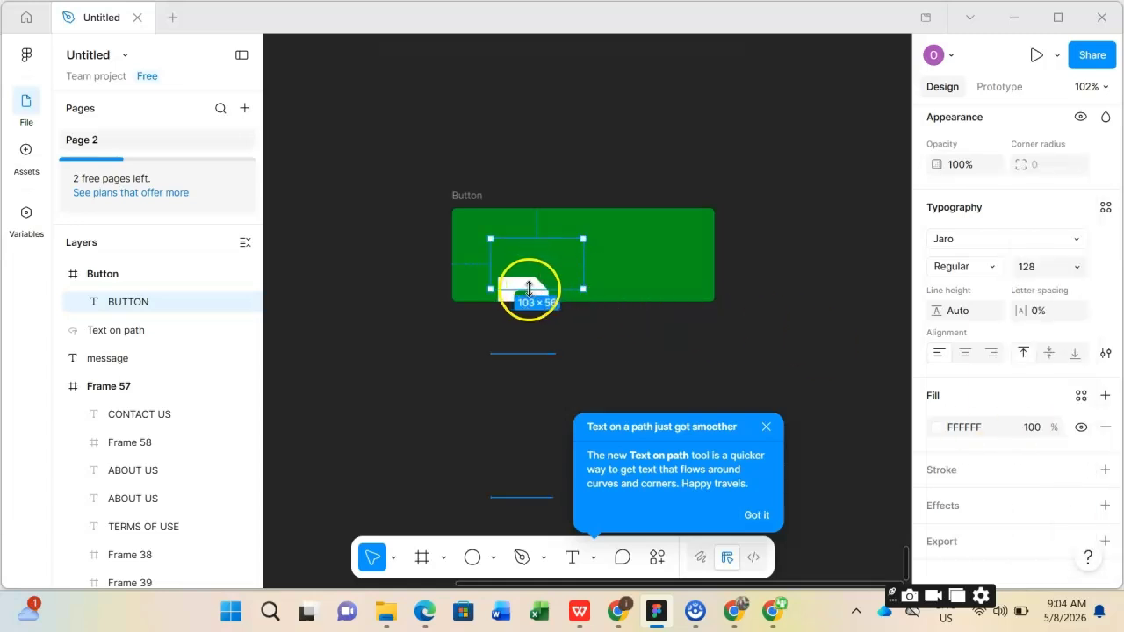
# Step: Widen the label's text box to about 427 and move it up so the letters sit within the green frame's height
pyautogui.moveTo(592, 260); pyautogui.dragTo(878, 255)
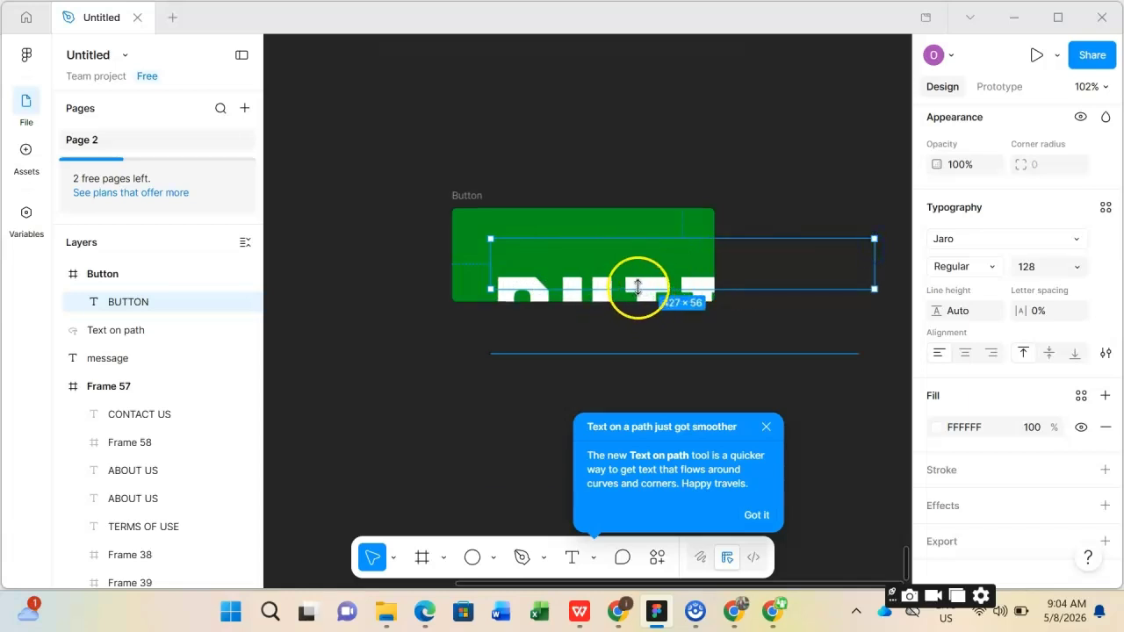
pyautogui.moveTo(530, 272); pyautogui.dragTo(507, 216)
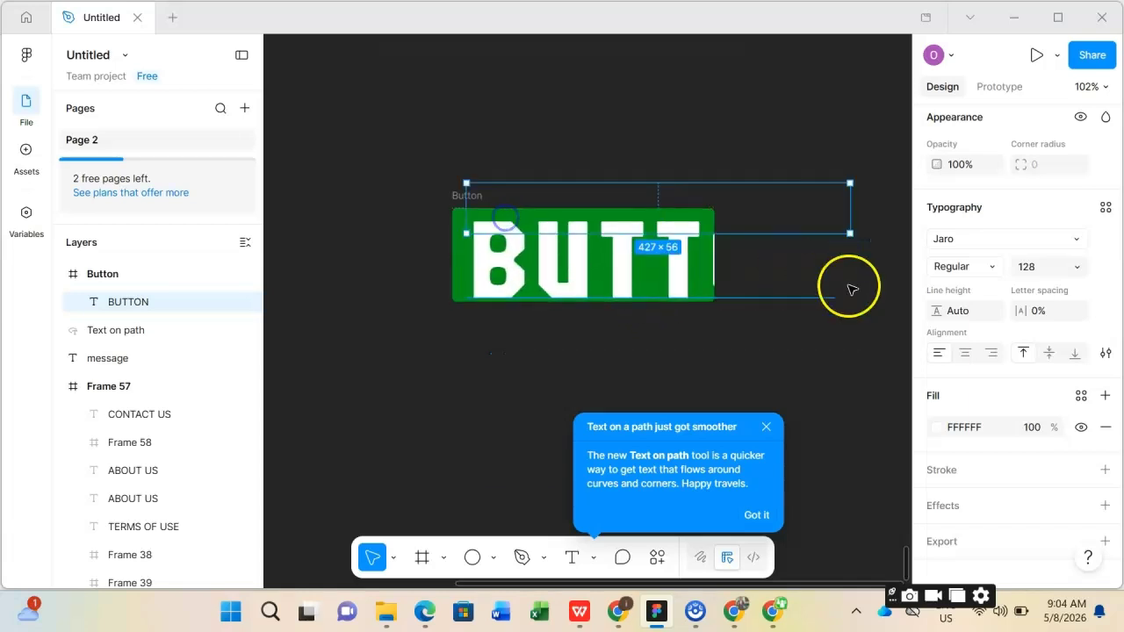
# Step: Reduce the BUTTON label's font size to 96 and then to 64
pyautogui.click(1077, 267)
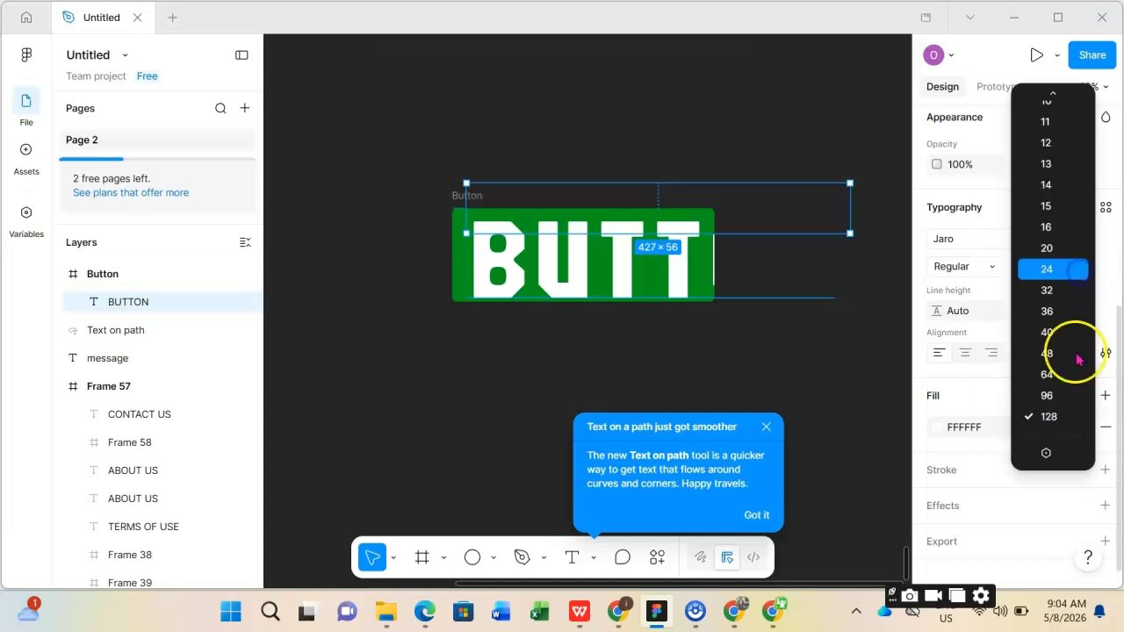
pyautogui.click(1058, 402)
pyautogui.click(647, 246)
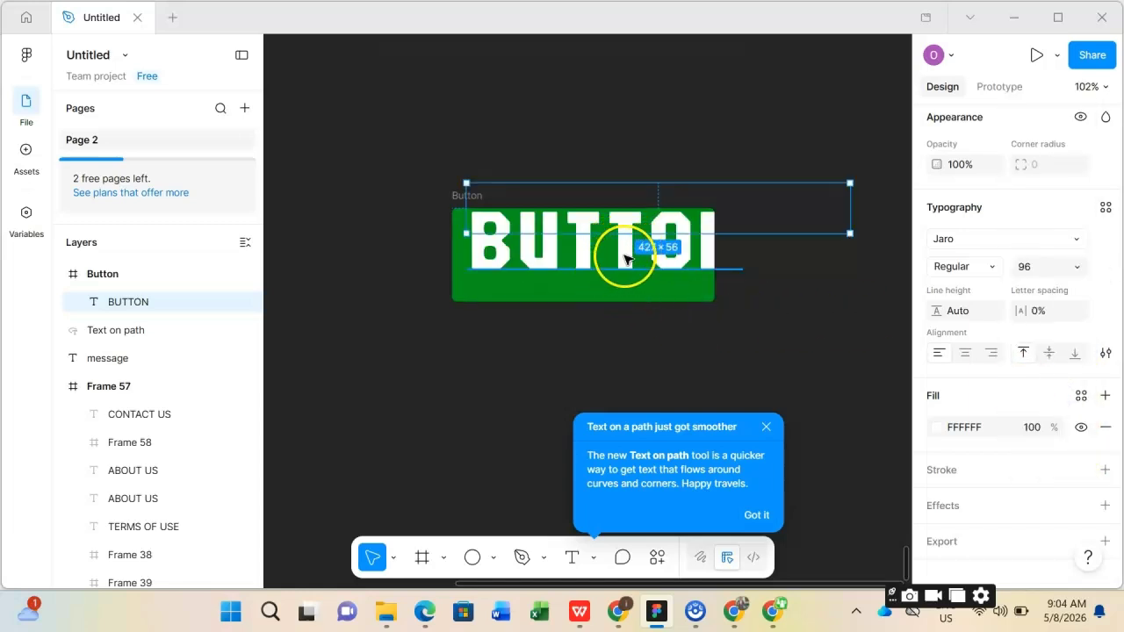
pyautogui.click(600, 269)
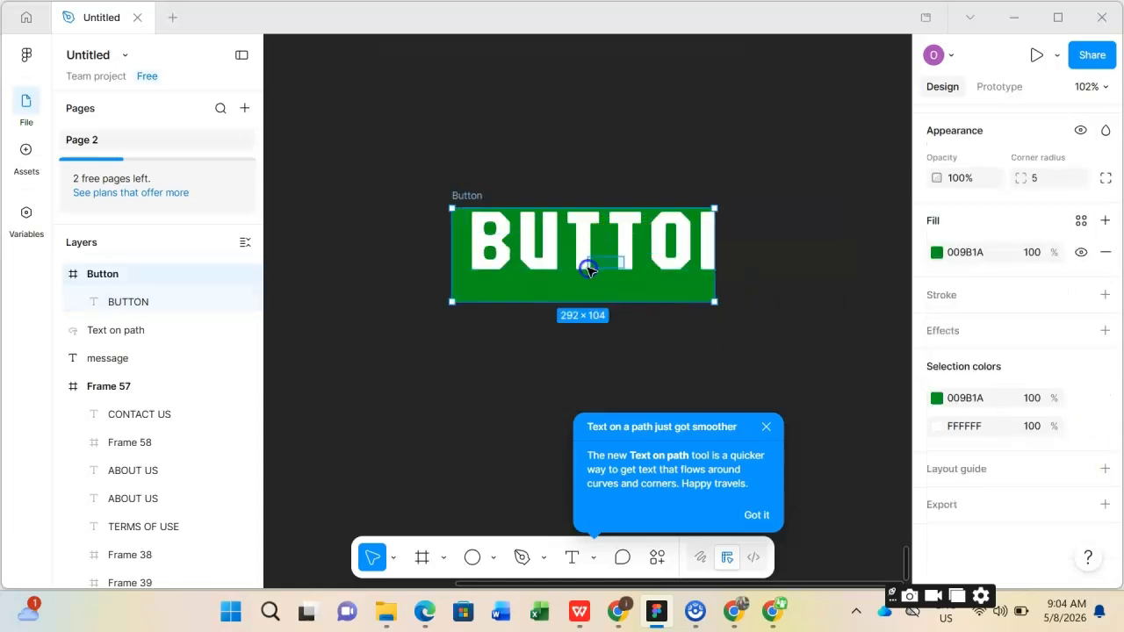
pyautogui.click(681, 250)
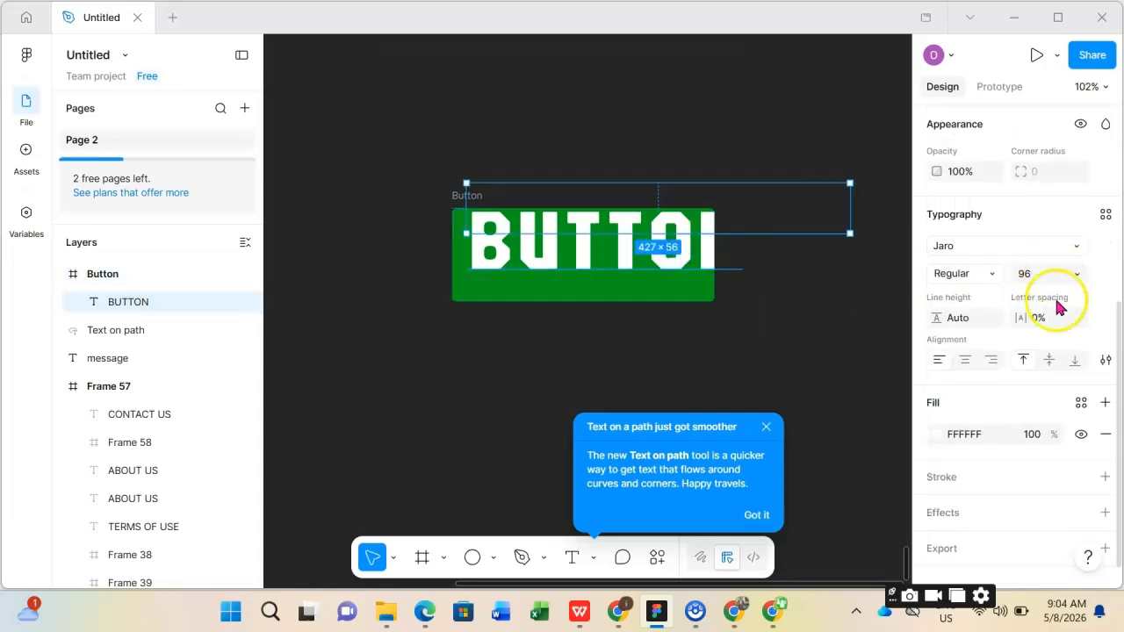
pyautogui.click(1075, 276)
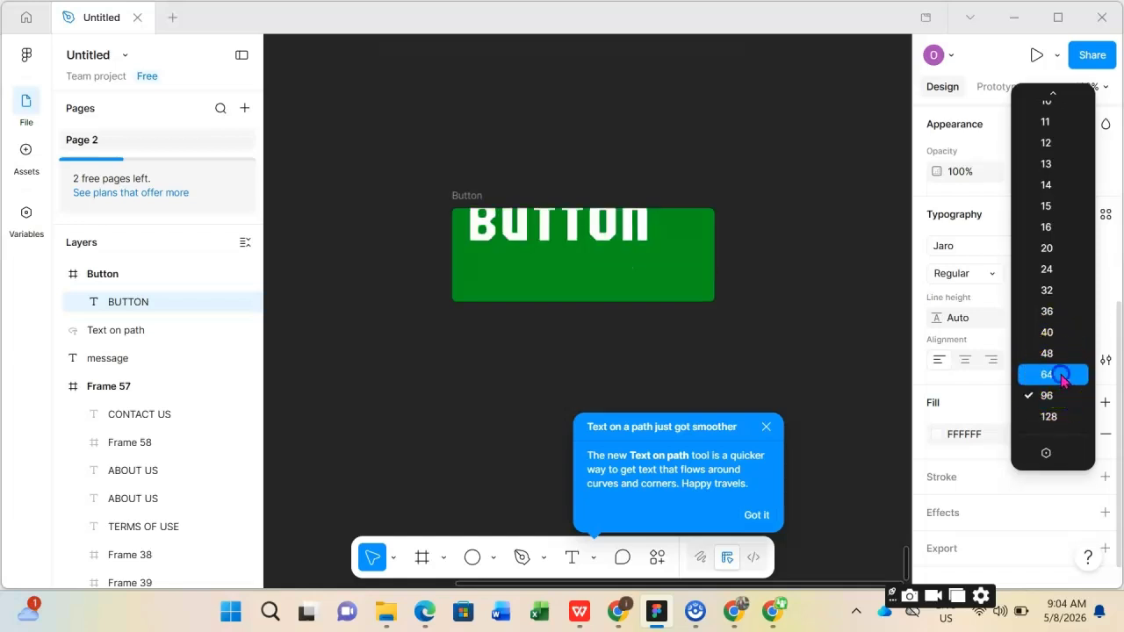
pyautogui.click(1058, 375)
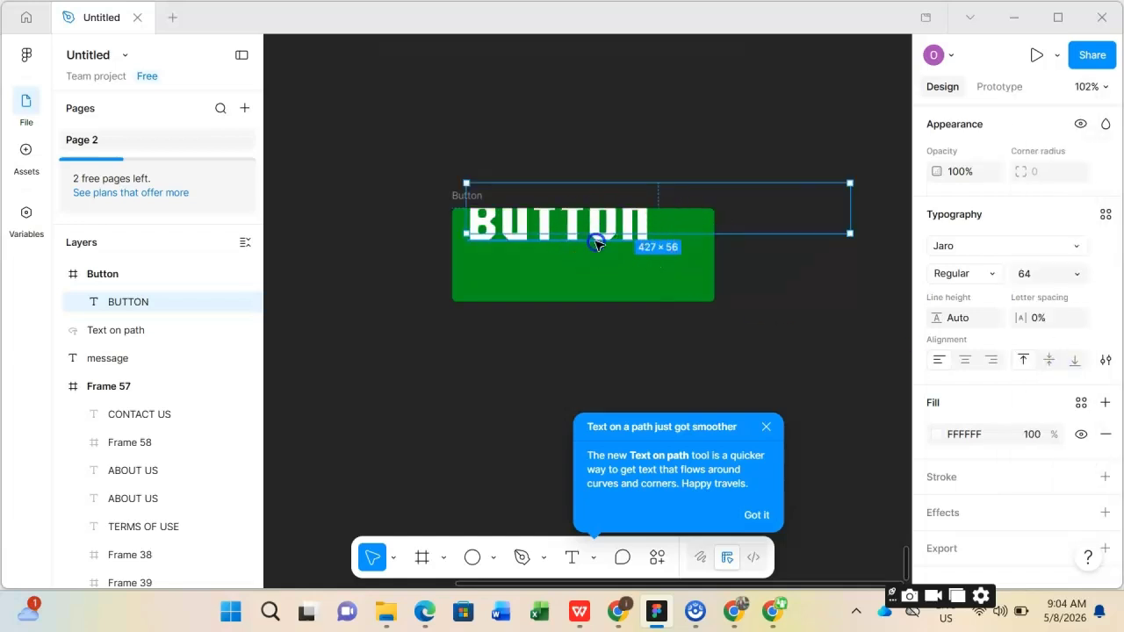
# Step: Resize the label's text box to about 235 × 79 and center it within the green frame
pyautogui.moveTo(596, 243); pyautogui.dragTo(599, 247)
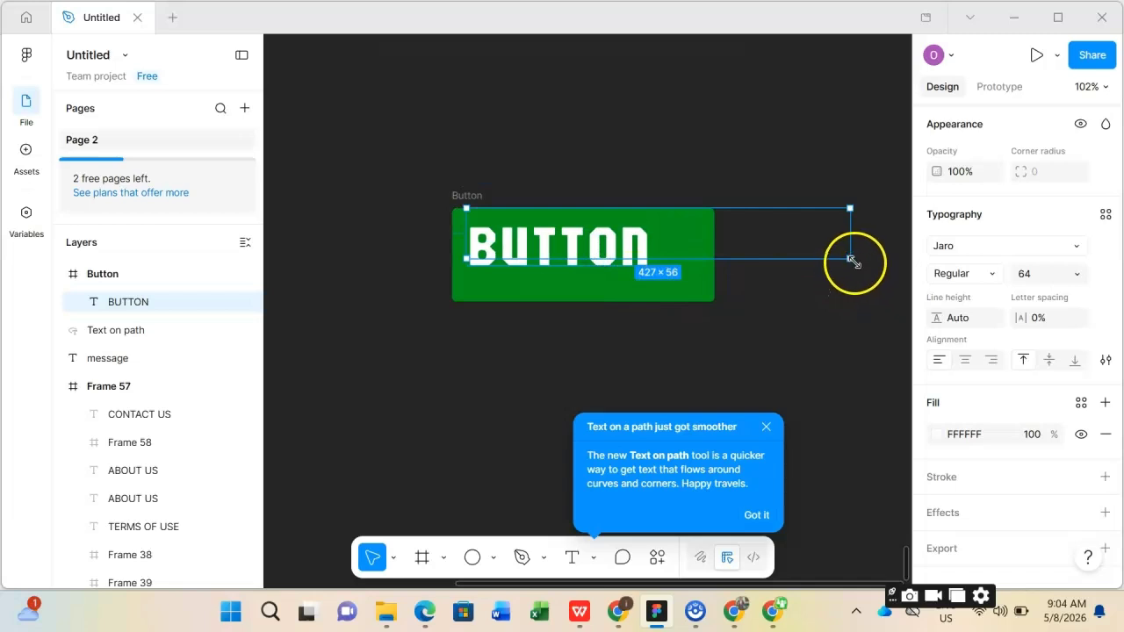
pyautogui.moveTo(865, 269)
pyautogui.mouseDown()
pyautogui.moveTo(874, 279)
pyautogui.moveTo(852, 264)
pyautogui.mouseUp()
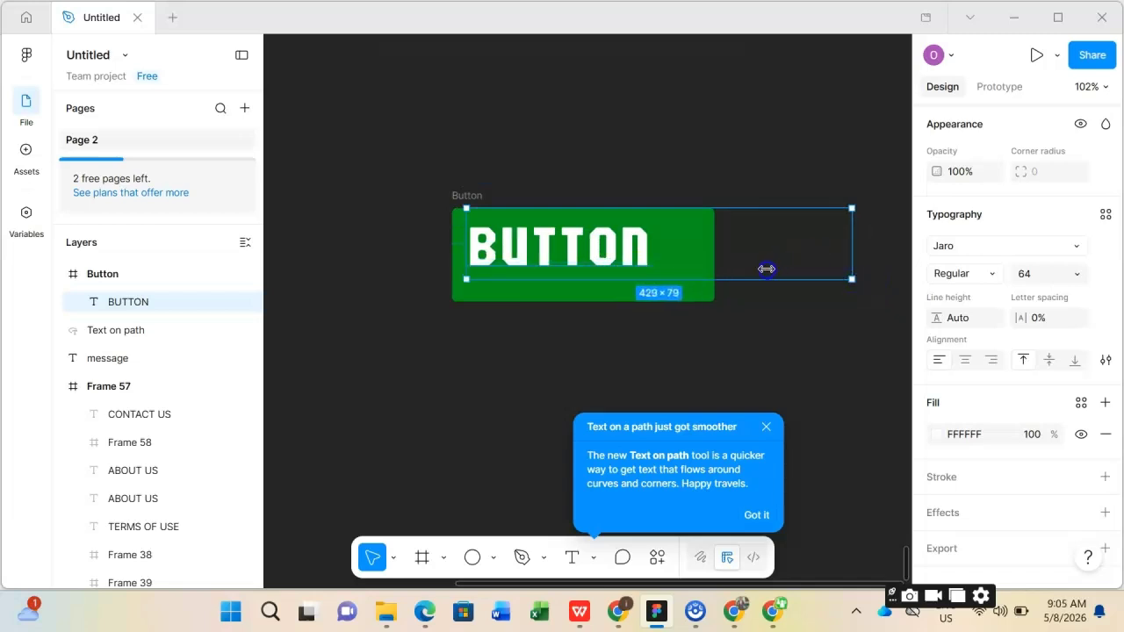
pyautogui.moveTo(689, 266); pyautogui.dragTo(678, 268)
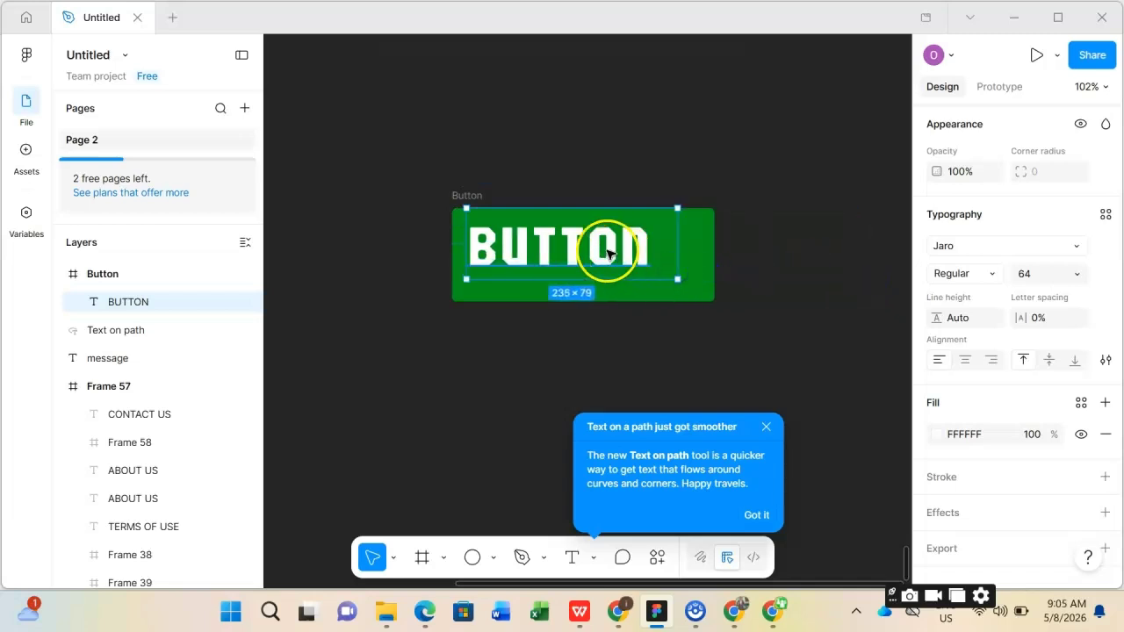
pyautogui.moveTo(612, 254); pyautogui.dragTo(617, 267)
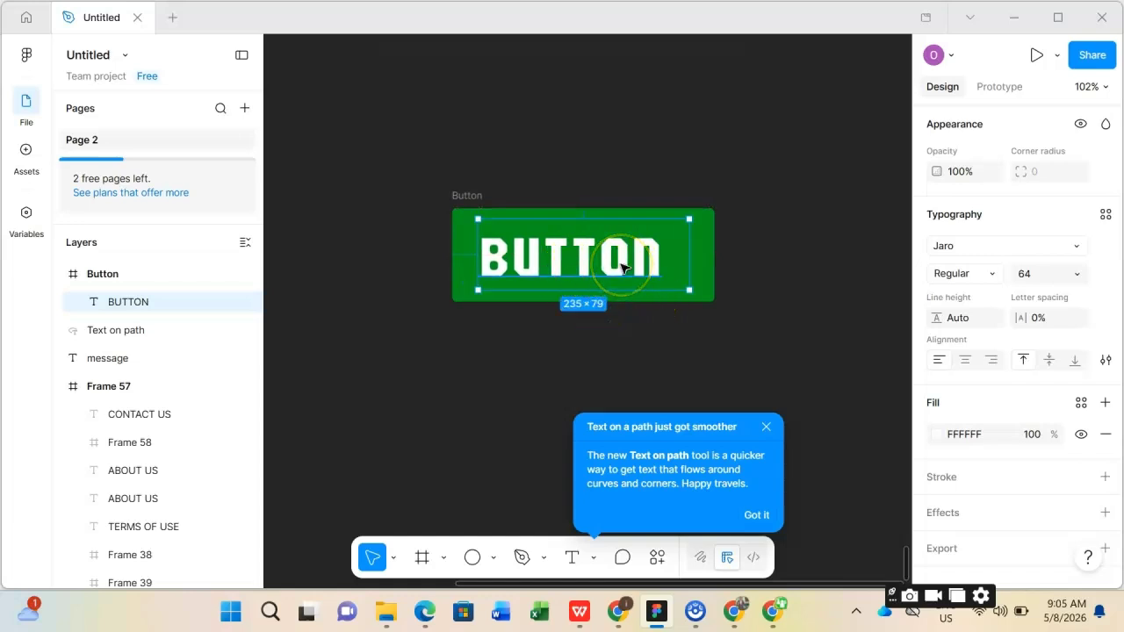
# Step: Shrink the green Button frame to about 270 × 103 so it fits more closely around the label
pyautogui.click(463, 224)
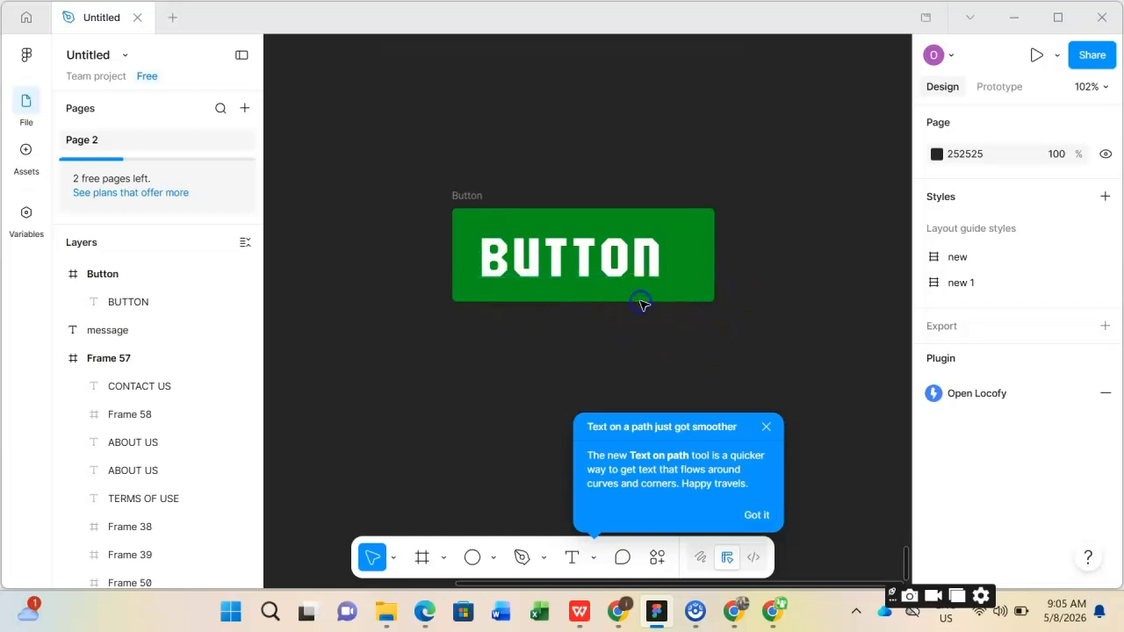
pyautogui.doubleClick(594, 254)
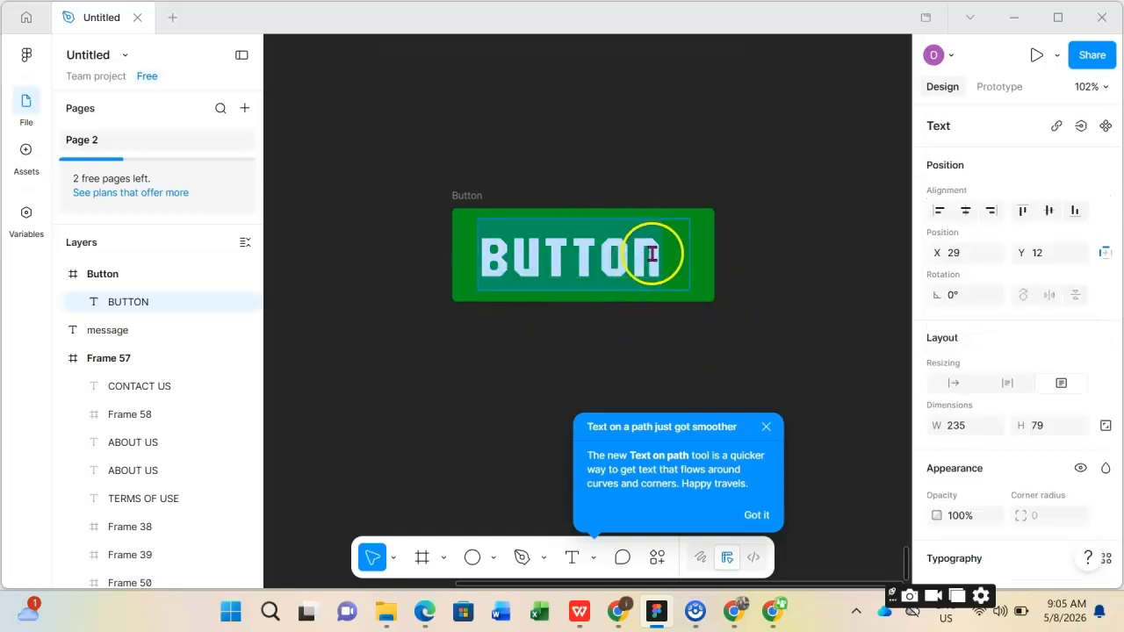
pyautogui.click(457, 200)
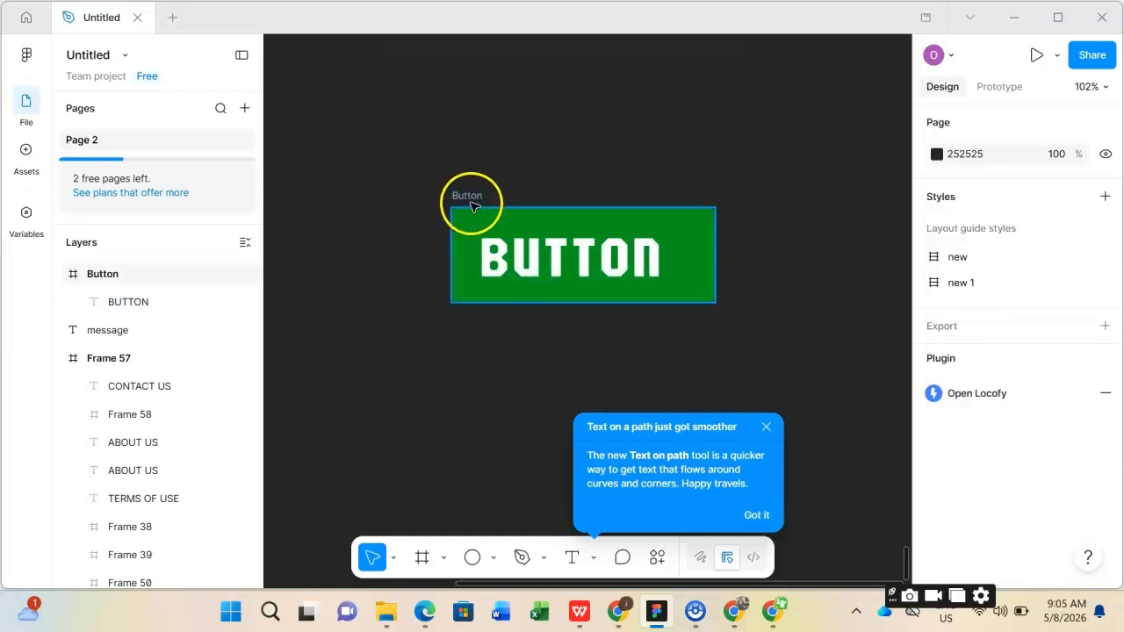
pyautogui.click(469, 196)
pyautogui.click(469, 197)
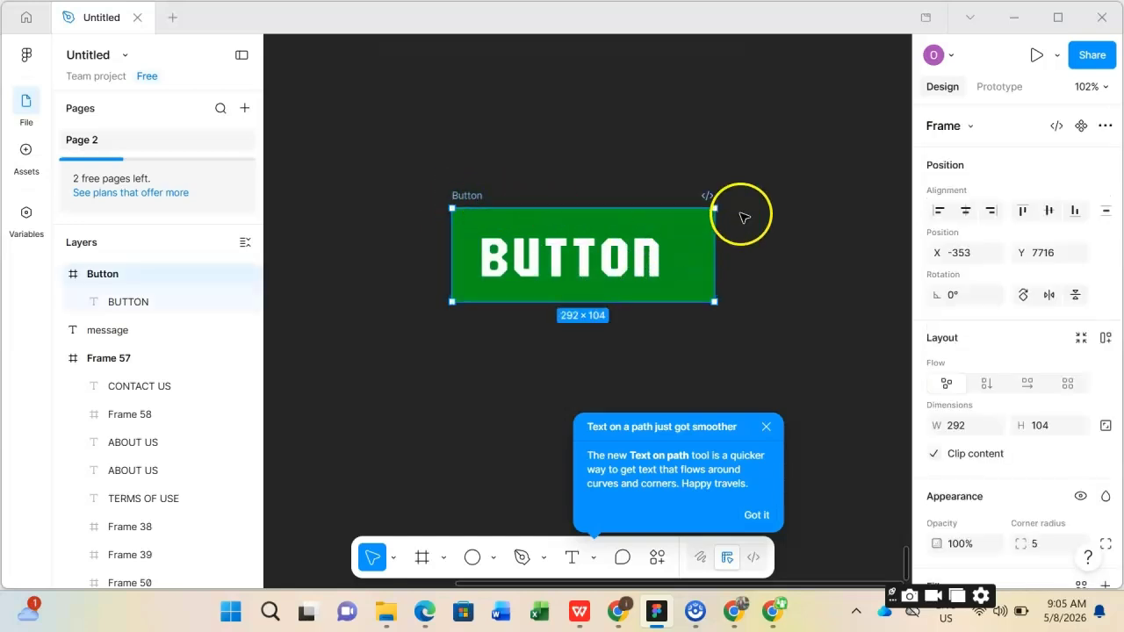
pyautogui.moveTo(716, 210); pyautogui.dragTo(694, 208)
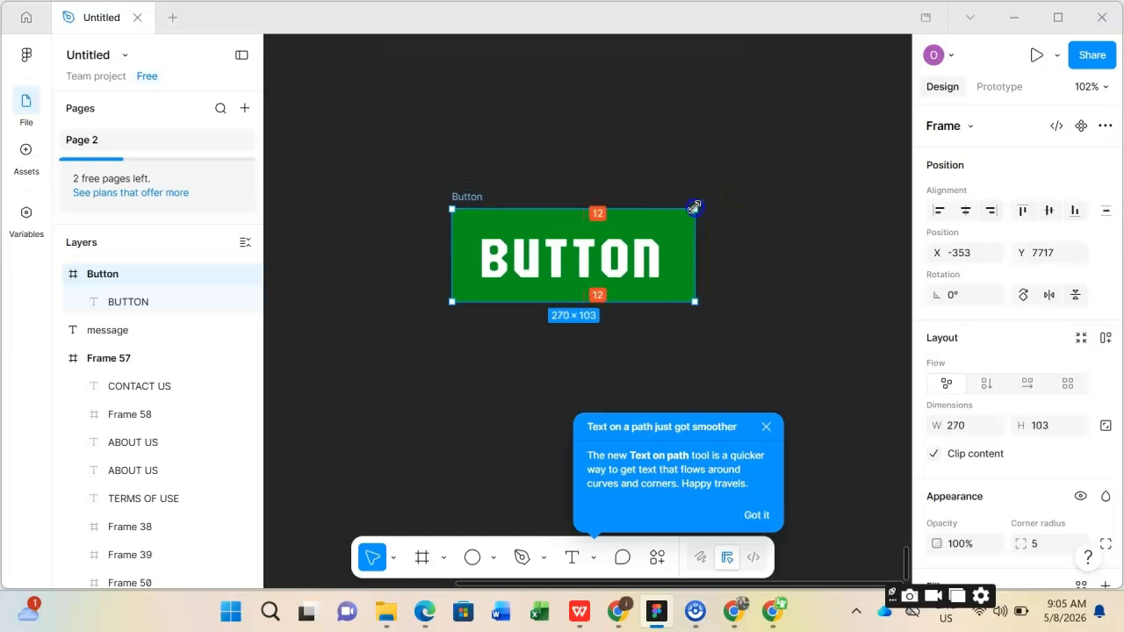
pyautogui.click(749, 262)
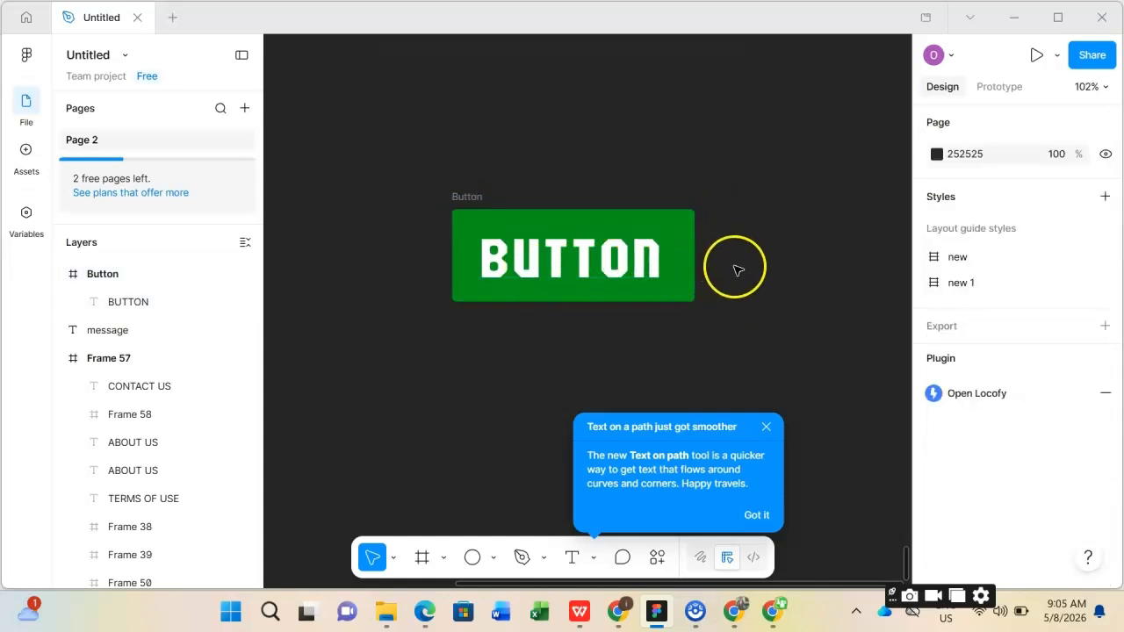
# Step: Change the BUTTON label's font to Jomhuria
pyautogui.click(643, 257)
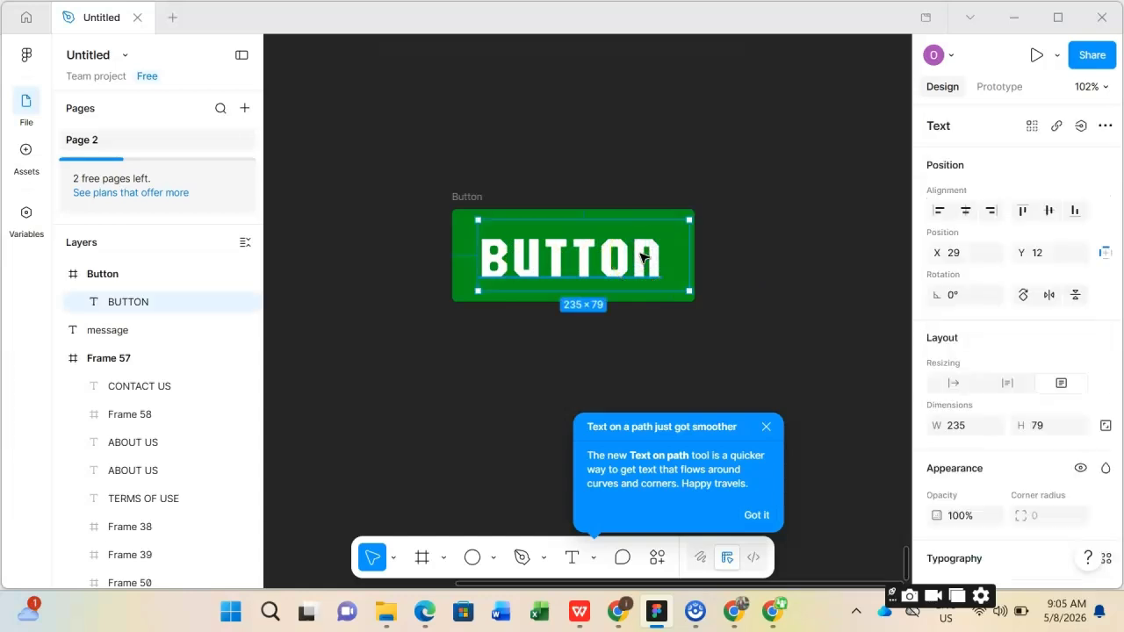
pyautogui.scroll(-3, 1089, 397)
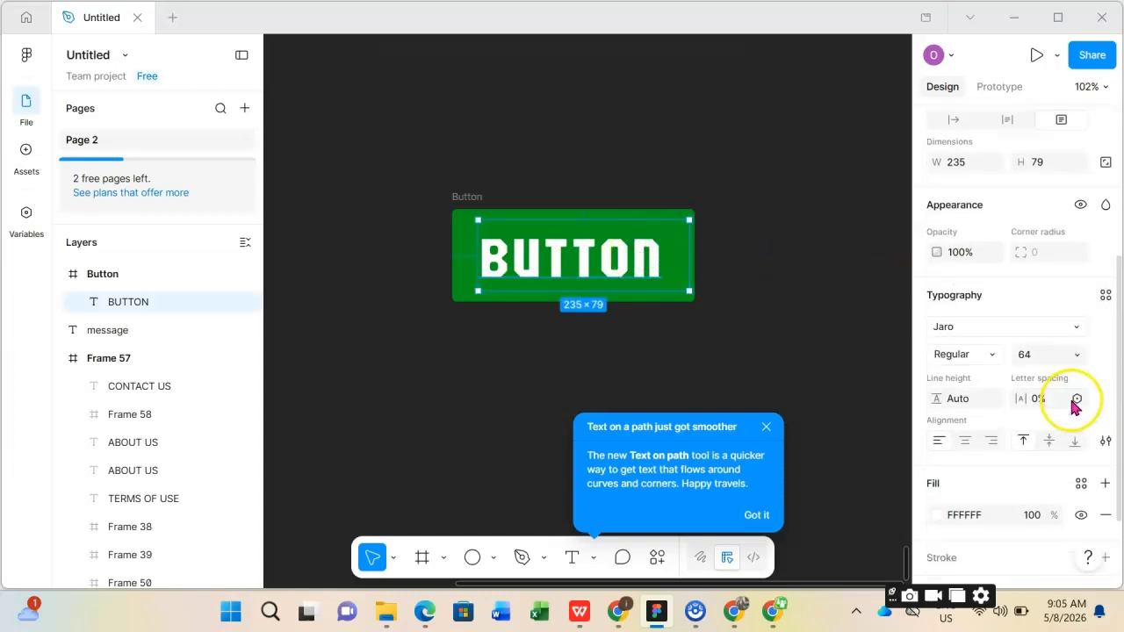
pyautogui.click(1023, 327)
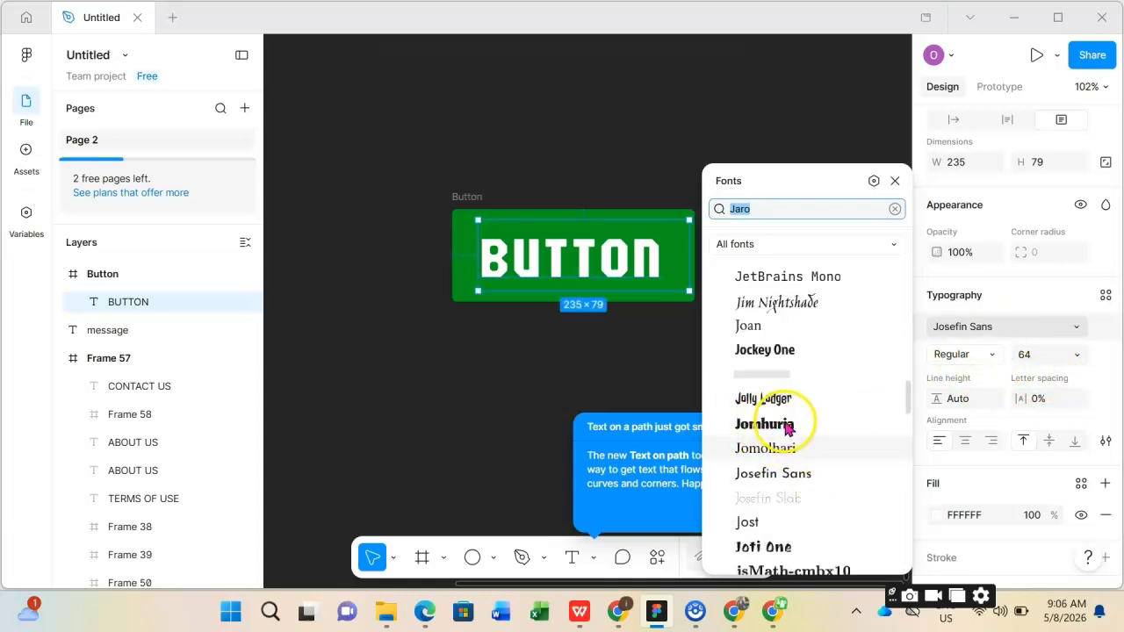
pyautogui.click(784, 425)
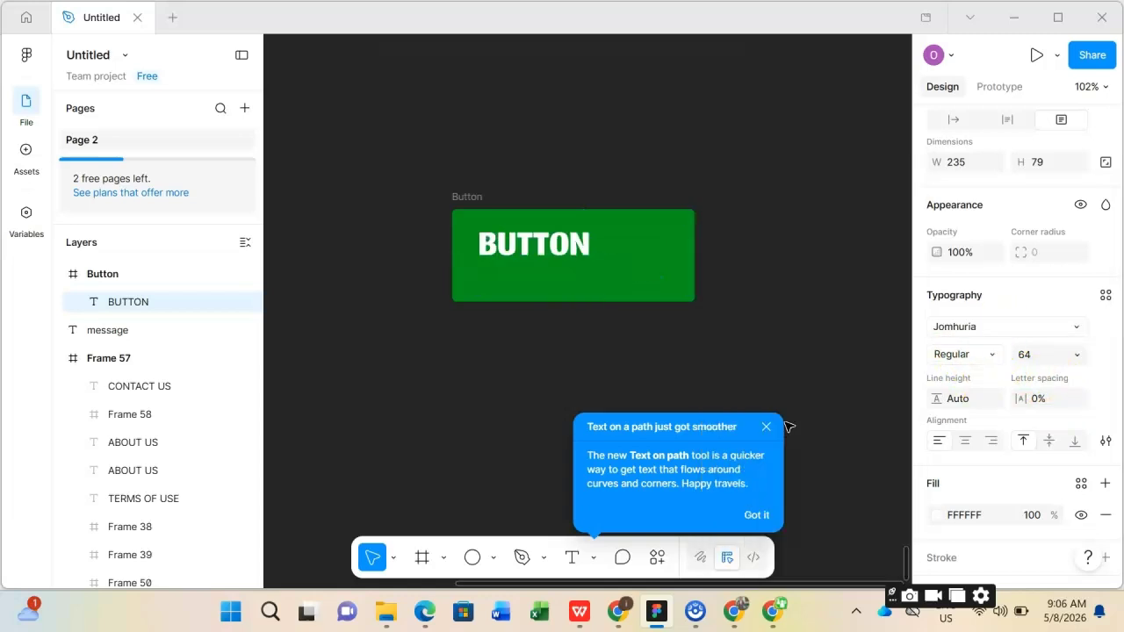
# Step: Set the BUTTON label's font size to 96 and adjust its text box so the letters sit centered in the green frame
pyautogui.click(1080, 357)
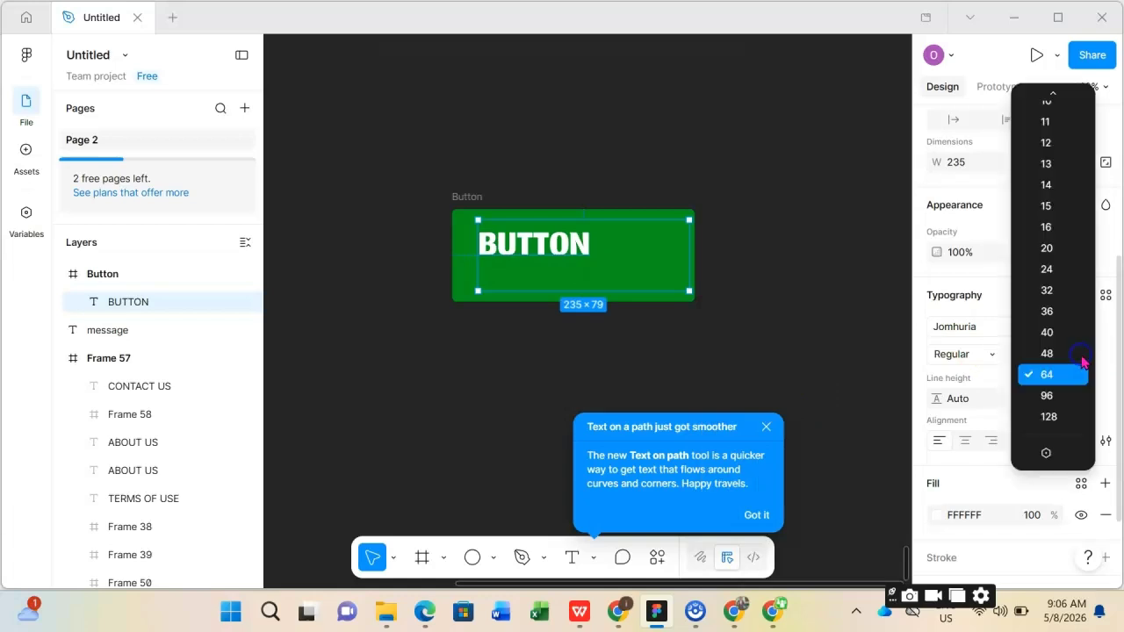
pyautogui.click(1056, 399)
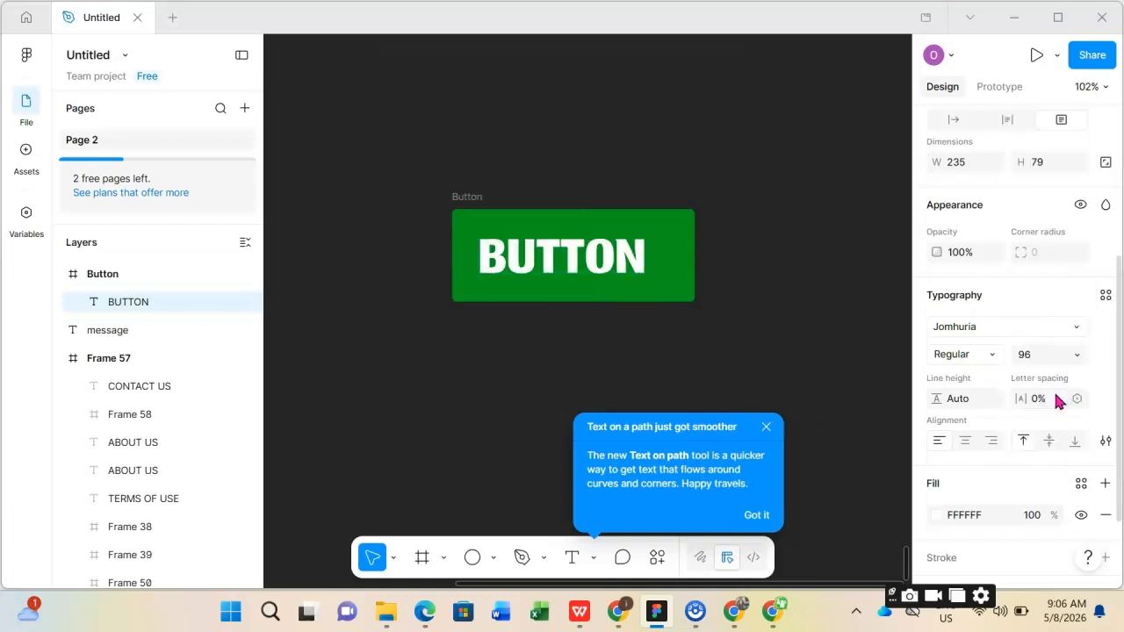
pyautogui.moveTo(685, 289); pyautogui.dragTo(648, 255)
pyautogui.click(781, 270)
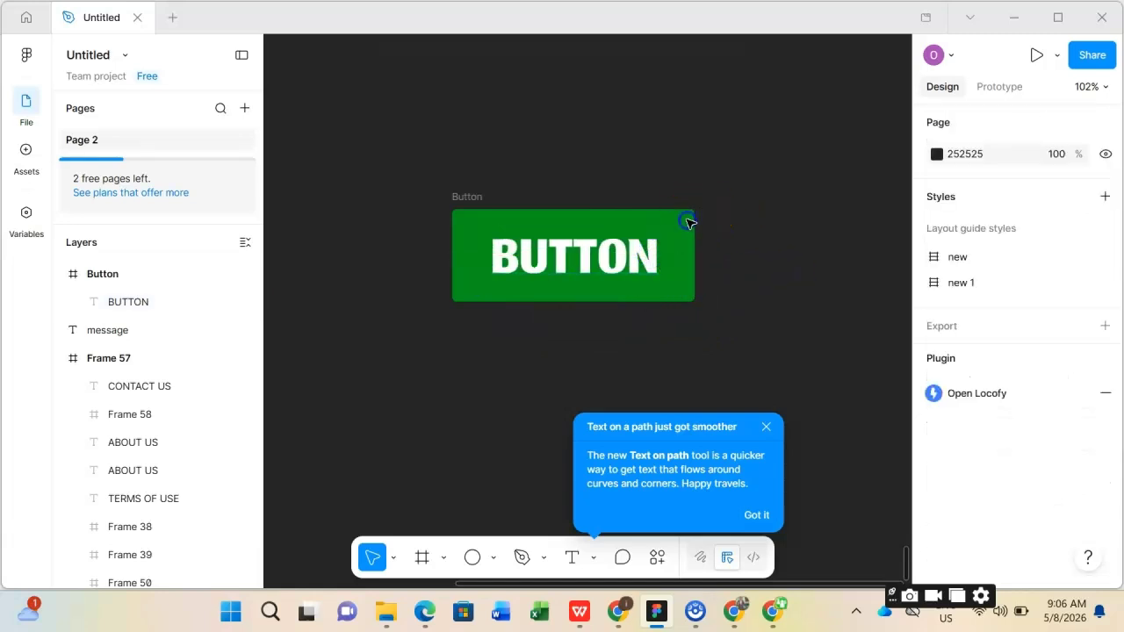
# Step: Set the green Button frame's corner radius to 10
pyautogui.click(689, 222)
pyautogui.scroll(-3, 1041, 390)
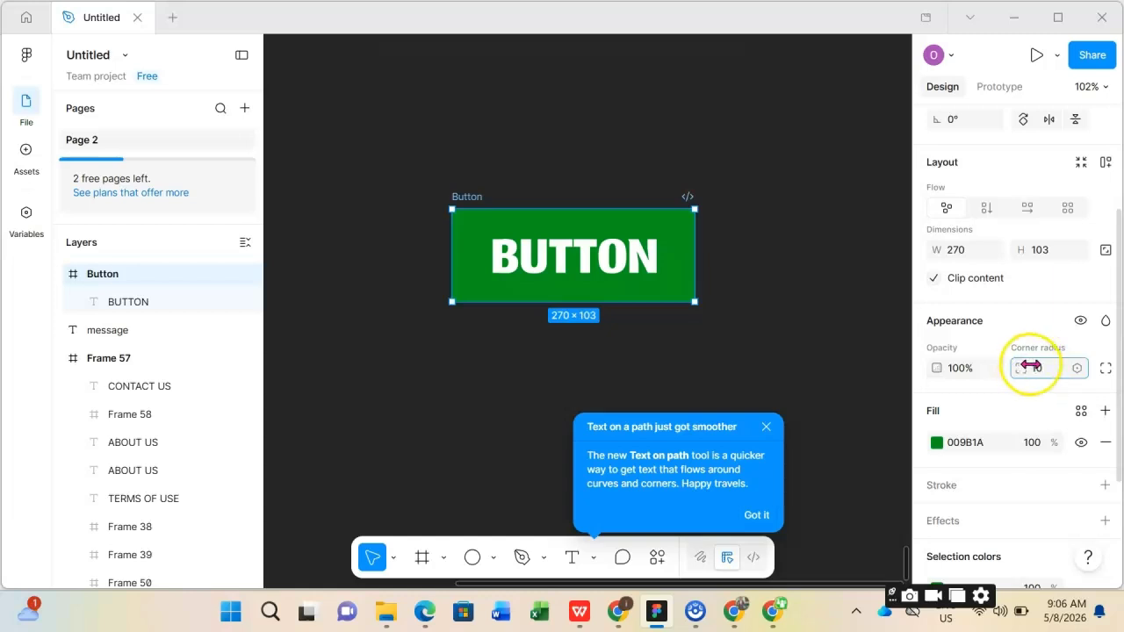
pyautogui.click(798, 359)
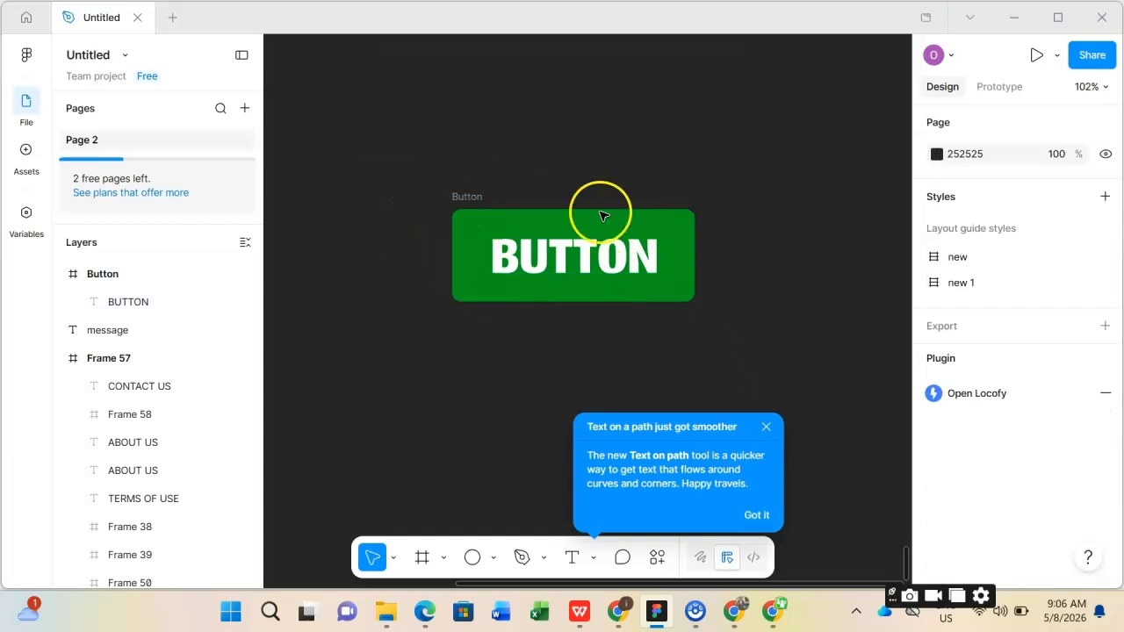
pyautogui.click(467, 196)
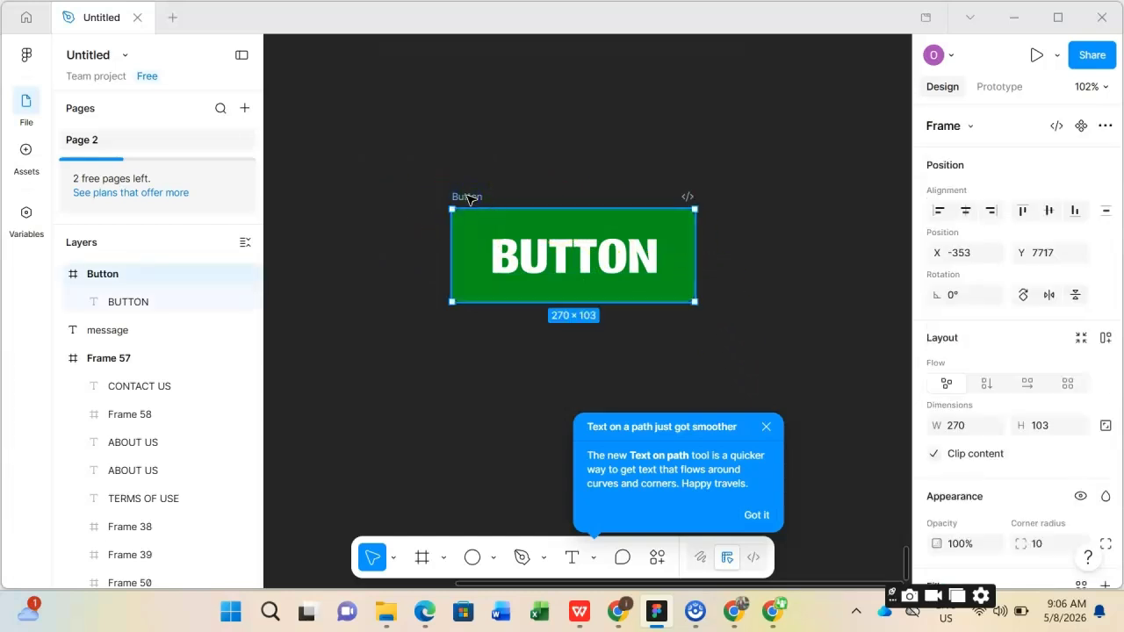
pyautogui.doubleClick(73, 274)
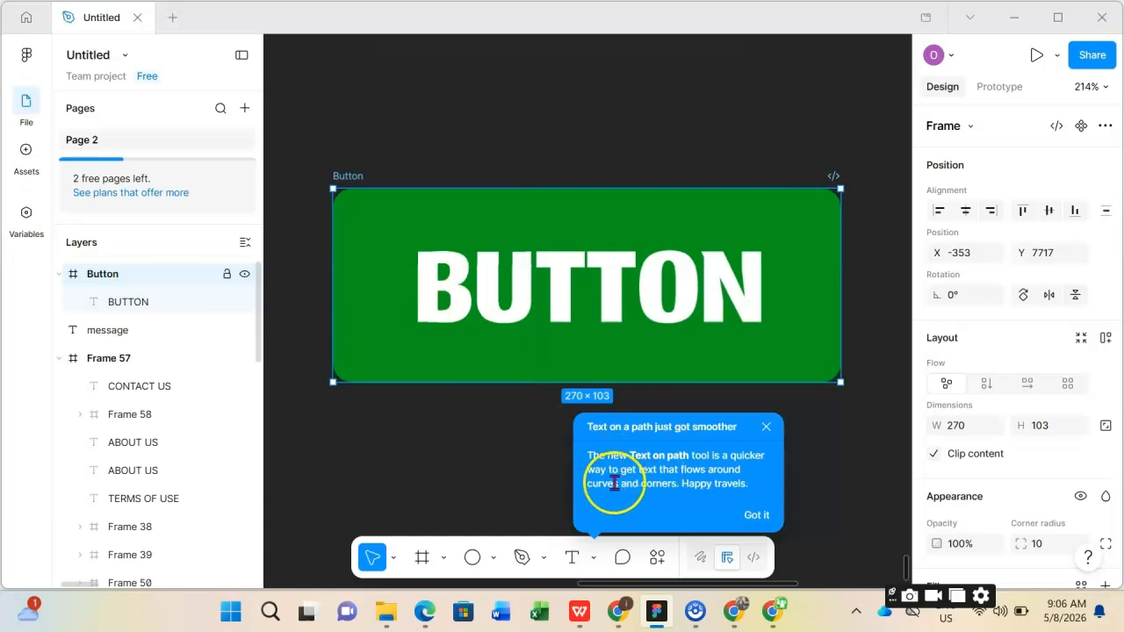
pyautogui.click(494, 559)
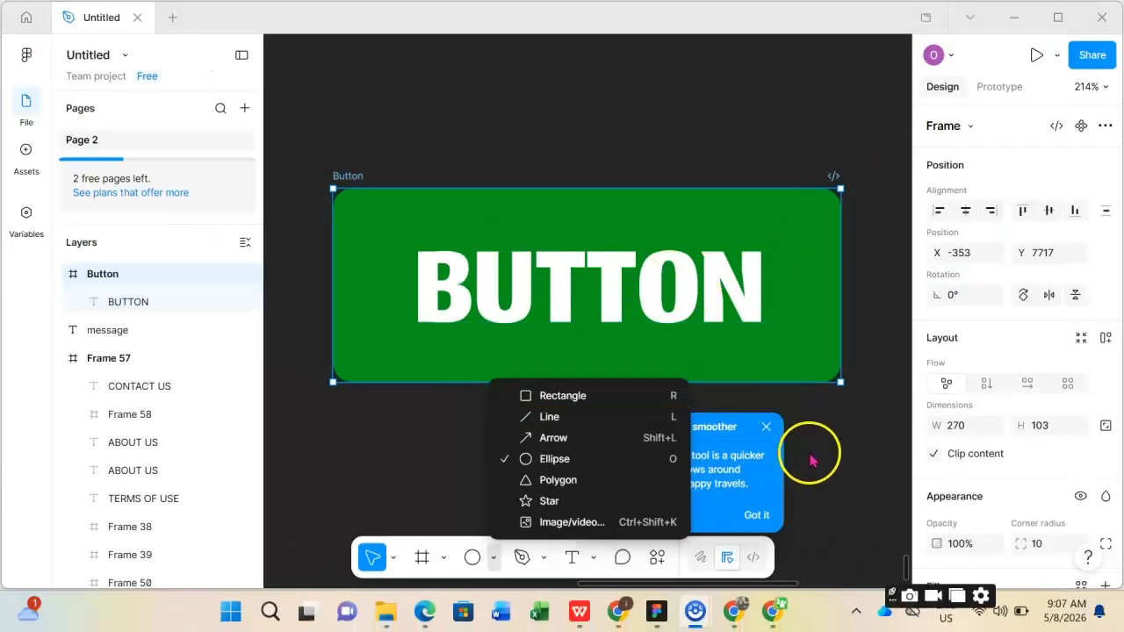
pyautogui.click(810, 458)
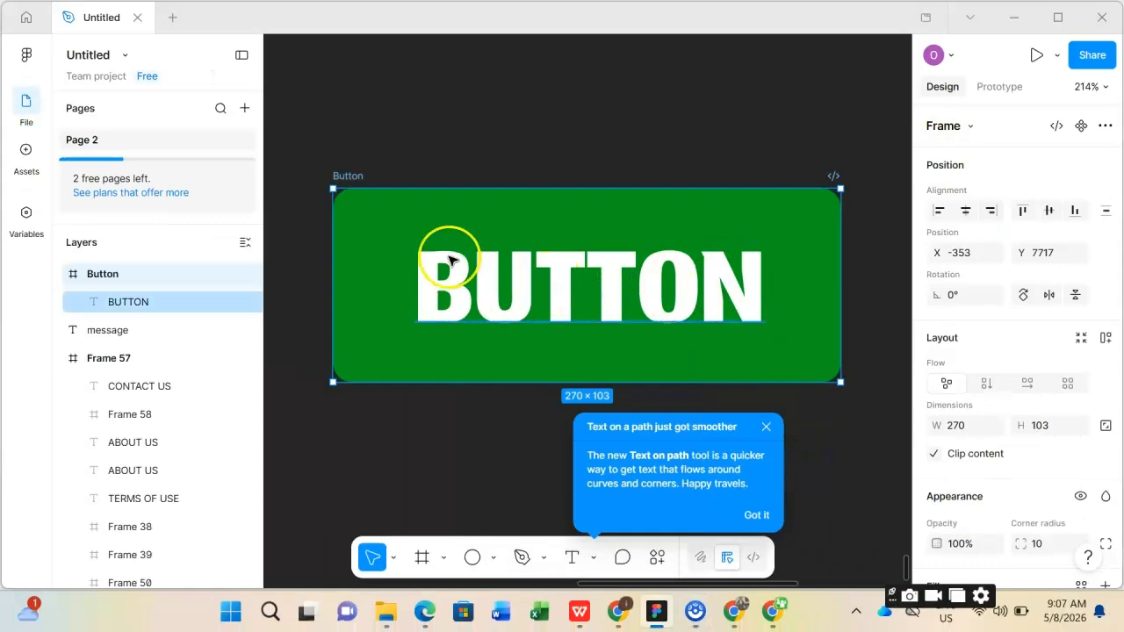